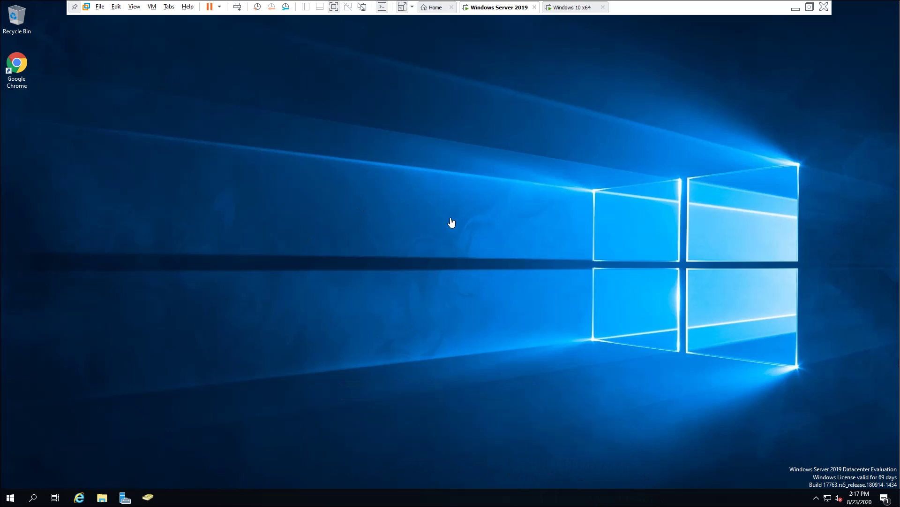
- Check the Windows 10 x64 machine, then return to the Windows Server 2019 machine
{"action": "left_click", "coordinate": [458, 165]}
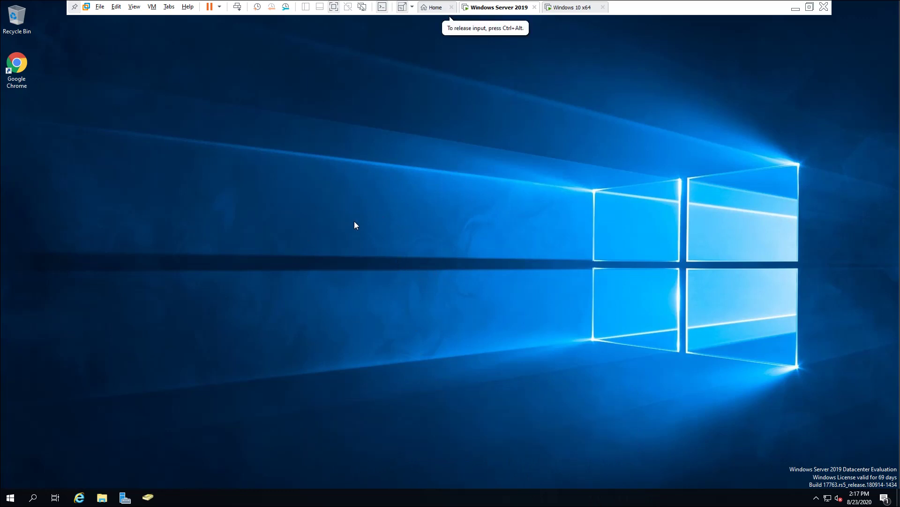
{"action": "left_click_drag", "start_coordinate": [352, 219], "coordinate": [488, 312]}
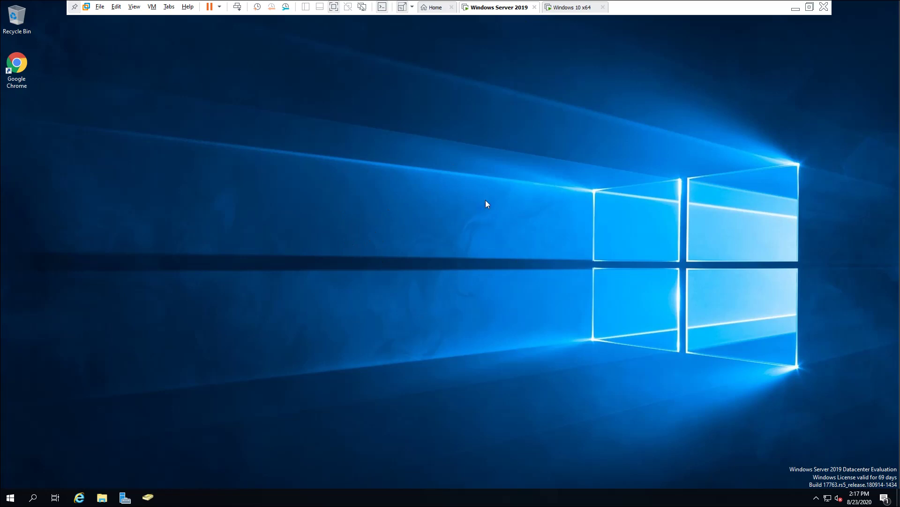
{"action": "left_click_drag", "start_coordinate": [362, 164], "coordinate": [521, 331]}
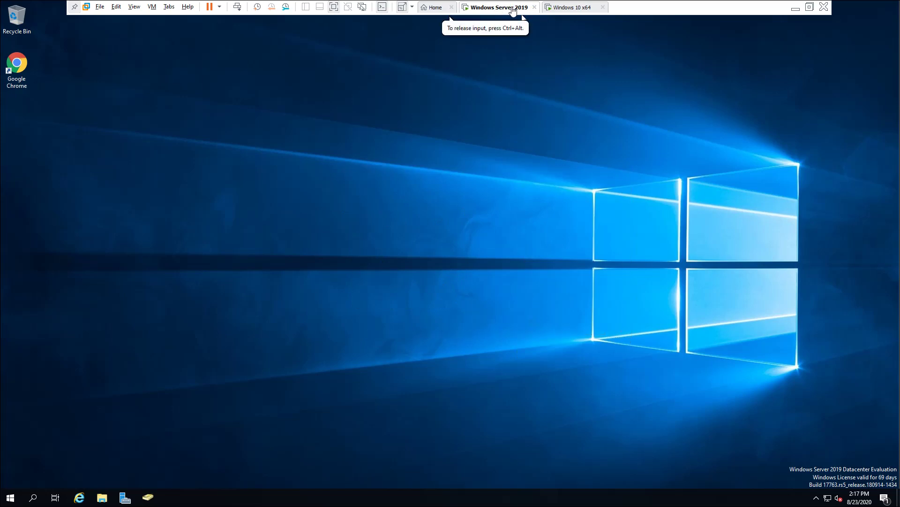
{"action": "left_click", "coordinate": [565, 7]}
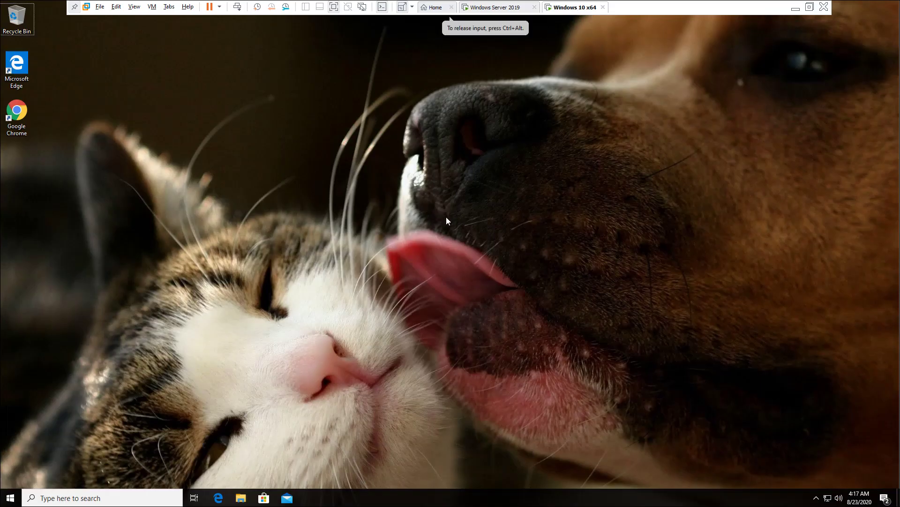
{"action": "left_click_drag", "start_coordinate": [402, 203], "coordinate": [466, 286]}
{"action": "left_click_drag", "start_coordinate": [290, 160], "coordinate": [609, 327]}
{"action": "left_click", "coordinate": [493, 10]}
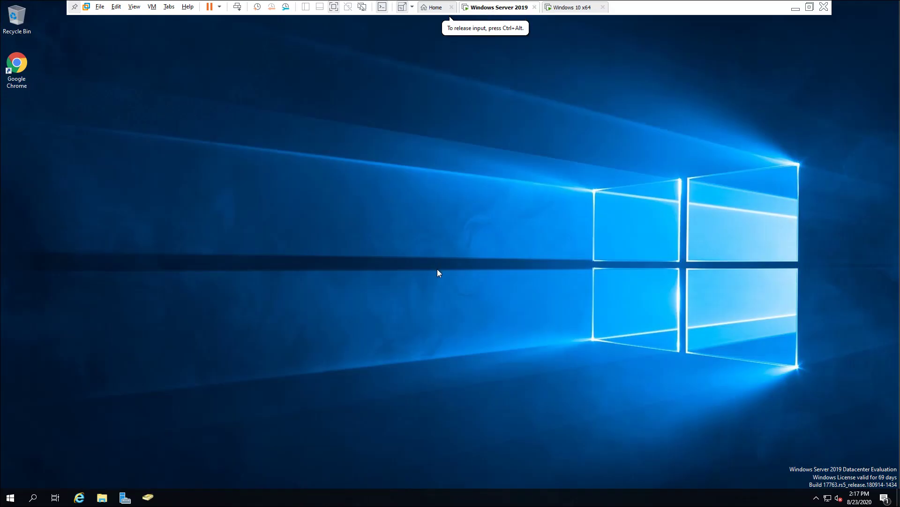
{"action": "left_click_drag", "start_coordinate": [221, 216], "coordinate": [648, 327]}
{"action": "left_click_drag", "start_coordinate": [375, 274], "coordinate": [484, 332]}
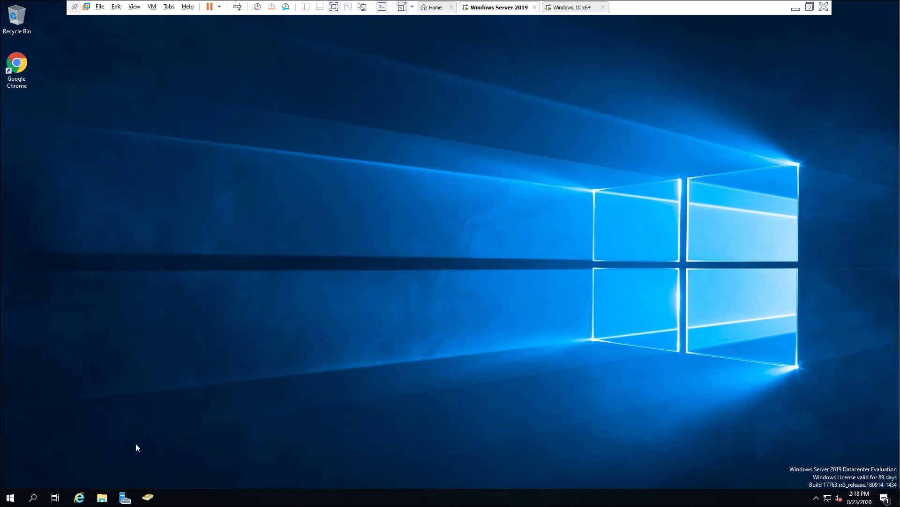
- Restore Active Directory Users and Computers and view the IT OU's single user account
{"action": "left_click", "coordinate": [148, 497]}
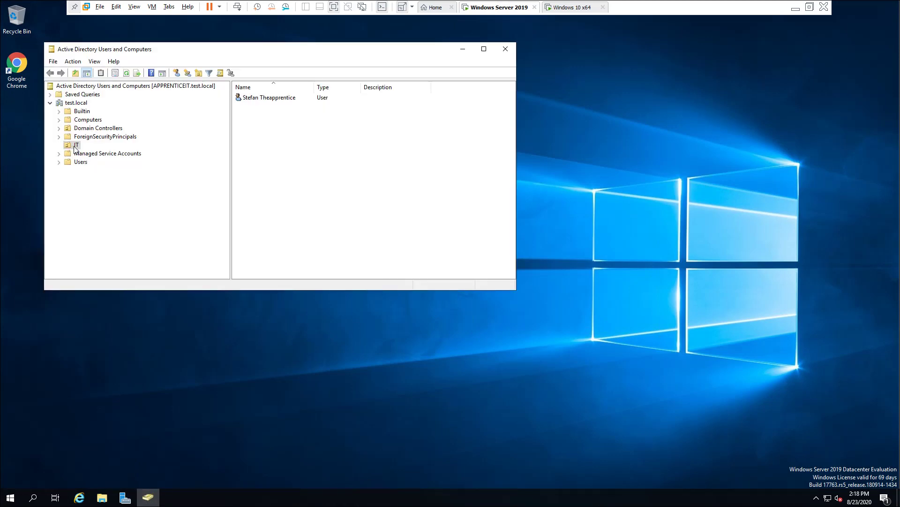
{"action": "left_click", "coordinate": [270, 102]}
{"action": "left_click", "coordinate": [274, 151]}
{"action": "left_click", "coordinate": [78, 149]}
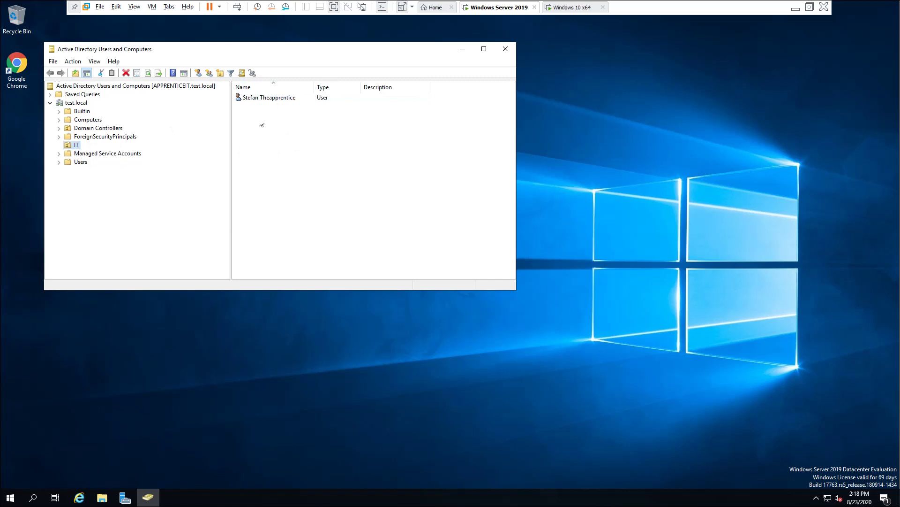
{"action": "left_click", "coordinate": [253, 98]}
{"action": "left_click", "coordinate": [100, 148]}
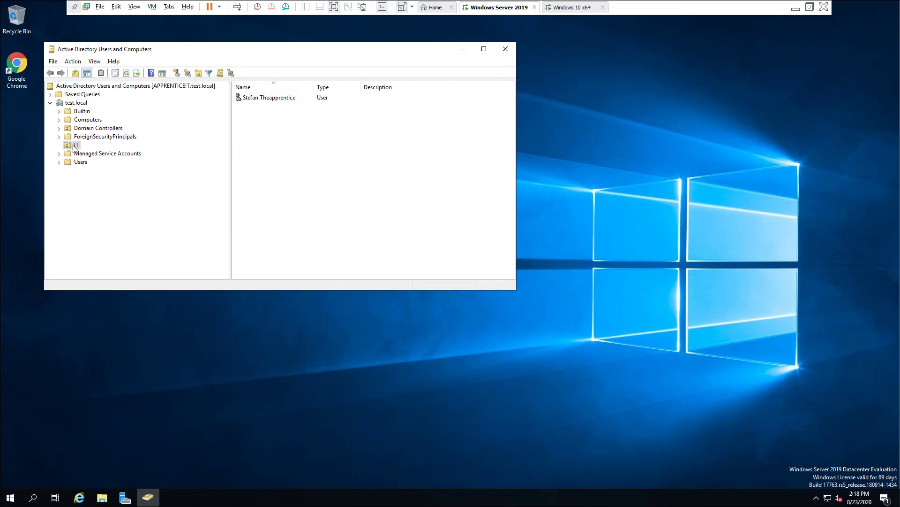
- Finish reviewing the IT OU, minimize ADUC and bring up the Server Manager dashboard
{"action": "left_click", "coordinate": [370, 192]}
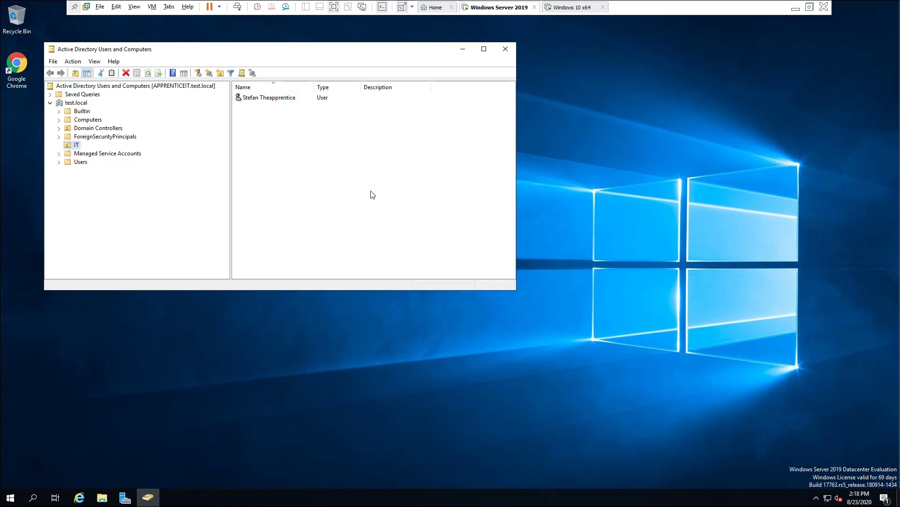
{"action": "left_click", "coordinate": [77, 145]}
{"action": "left_click", "coordinate": [328, 172]}
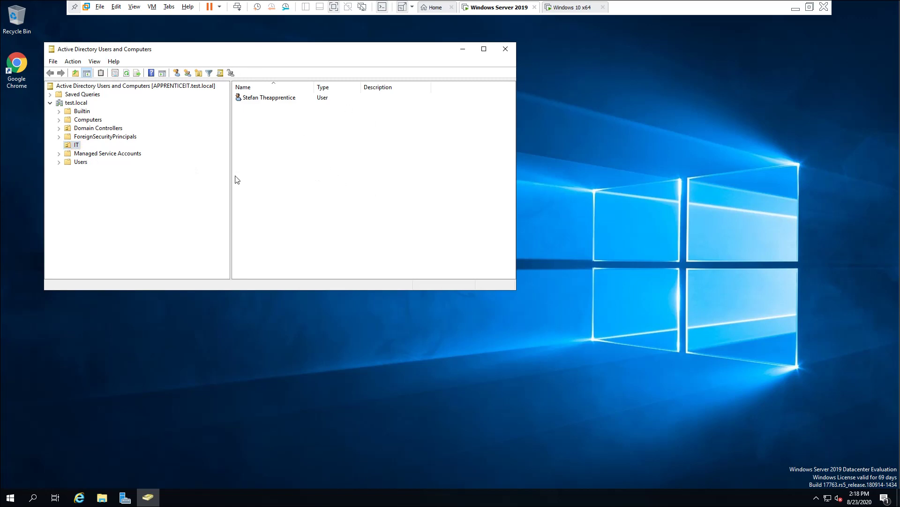
{"action": "left_click", "coordinate": [77, 146]}
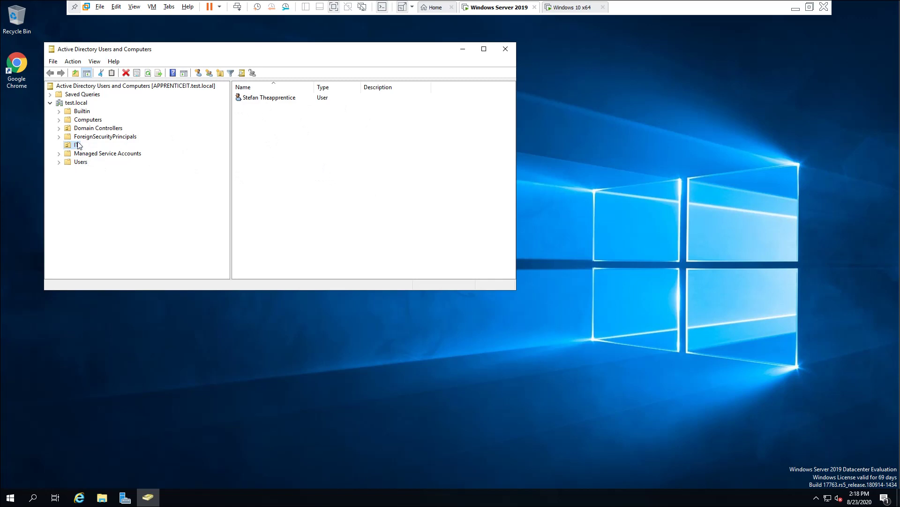
{"action": "left_click", "coordinate": [325, 141]}
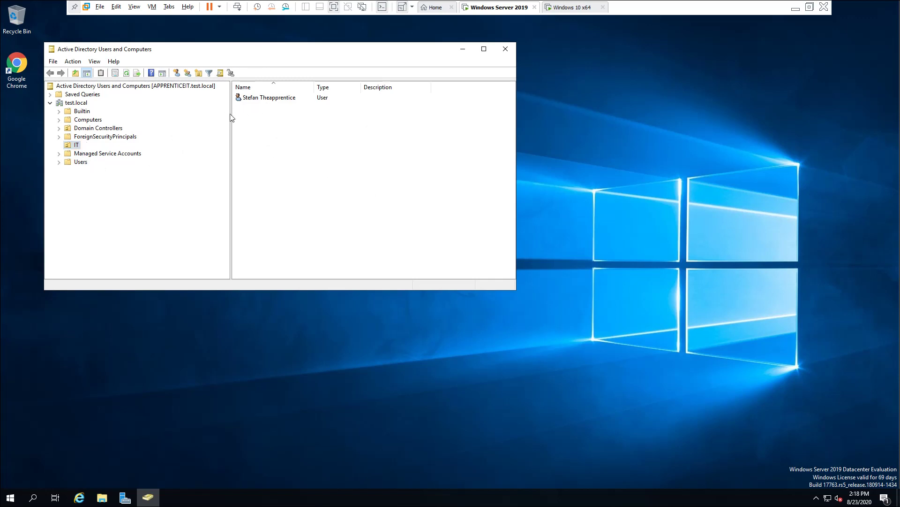
{"action": "left_click", "coordinate": [463, 50]}
{"action": "left_click", "coordinate": [131, 498]}
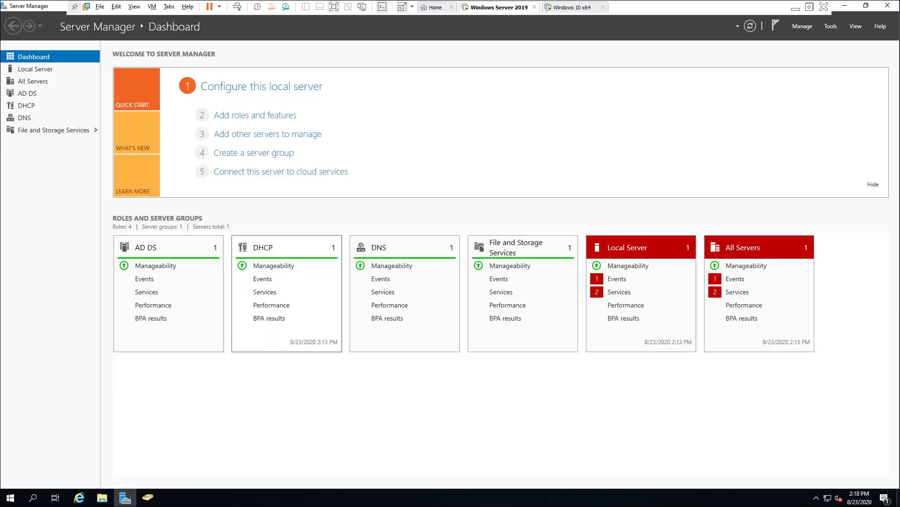
- Launch Group Policy Management and create GPO SHORTCUT-URL-IT-HELPDESK linked to the IT OU
{"action": "left_click", "coordinate": [831, 26]}
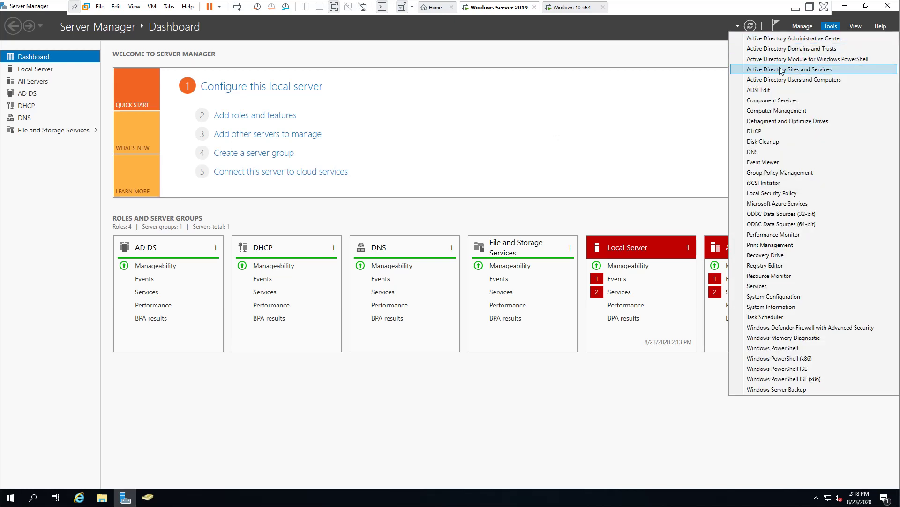
{"action": "left_click", "coordinate": [775, 173]}
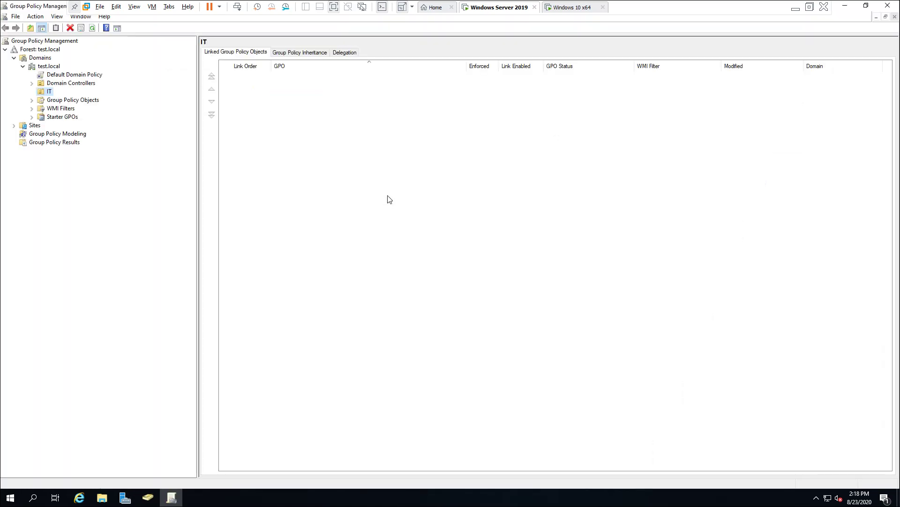
{"action": "left_click", "coordinate": [49, 91]}
{"action": "right_click", "coordinate": [49, 92]}
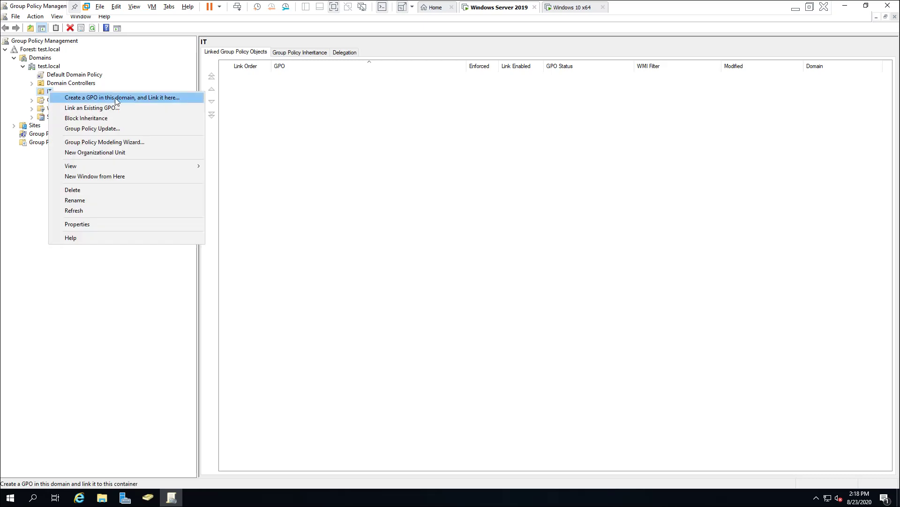
{"action": "left_click", "coordinate": [150, 100]}
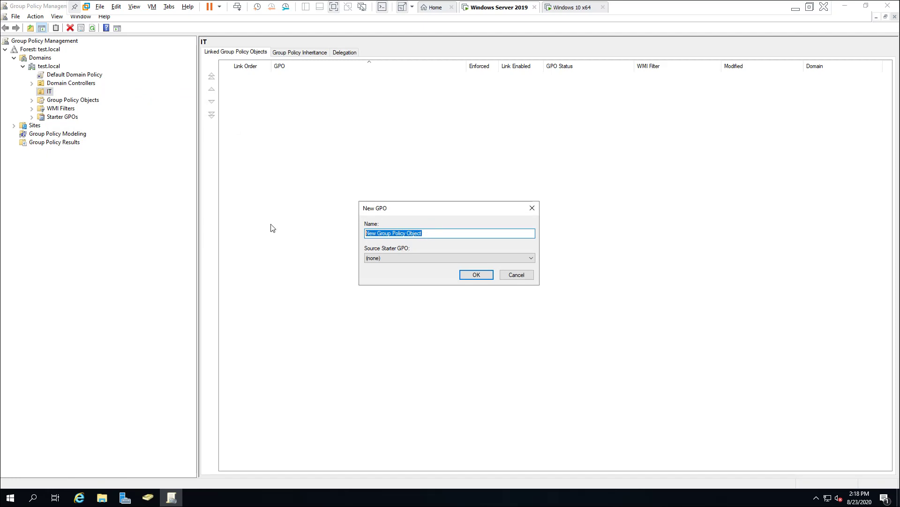
{"action": "type", "text": "SHORTCUT-URL-IT-HELPDESK"}
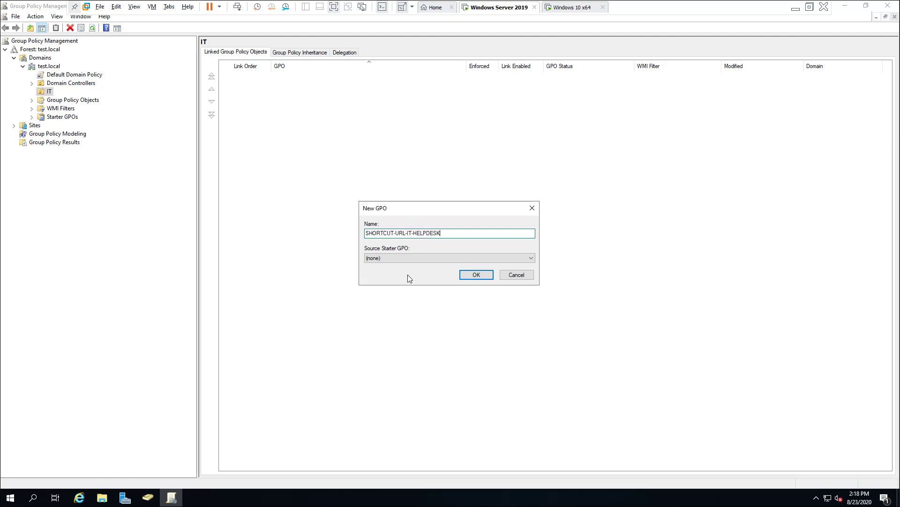
{"action": "left_click", "coordinate": [476, 275]}
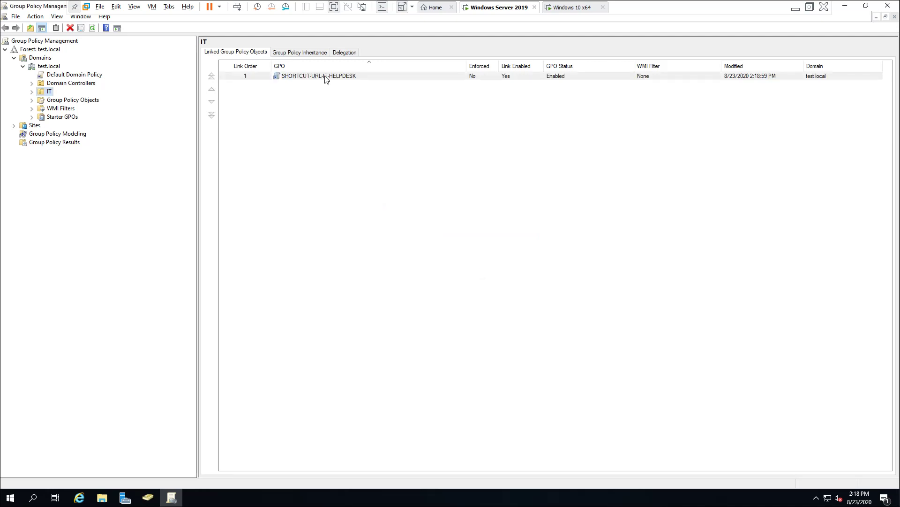
- Open the SHORTCUT-URL-IT-HELPDESK GPO link in Group Policy Management Editor
{"action": "left_click", "coordinate": [408, 218]}
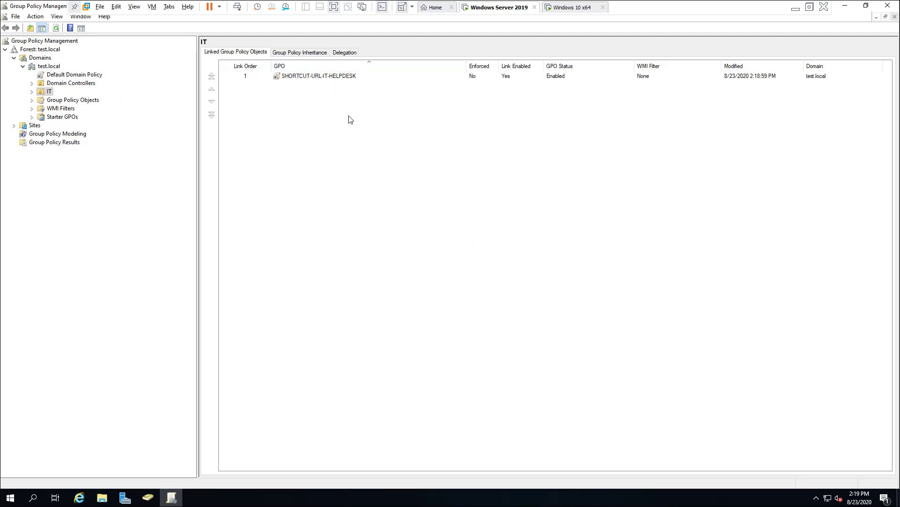
{"action": "left_click", "coordinate": [333, 79]}
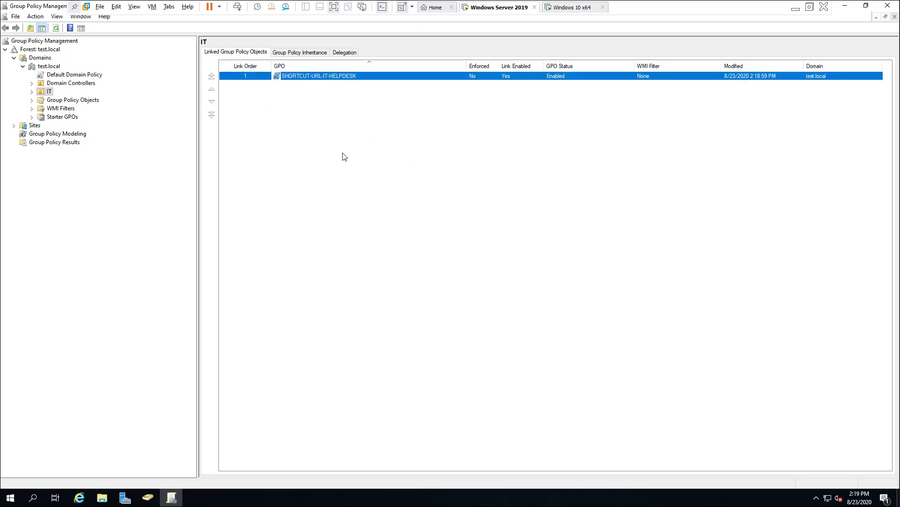
{"action": "left_click", "coordinate": [335, 141]}
{"action": "left_click", "coordinate": [328, 76]}
{"action": "right_click", "coordinate": [331, 76]}
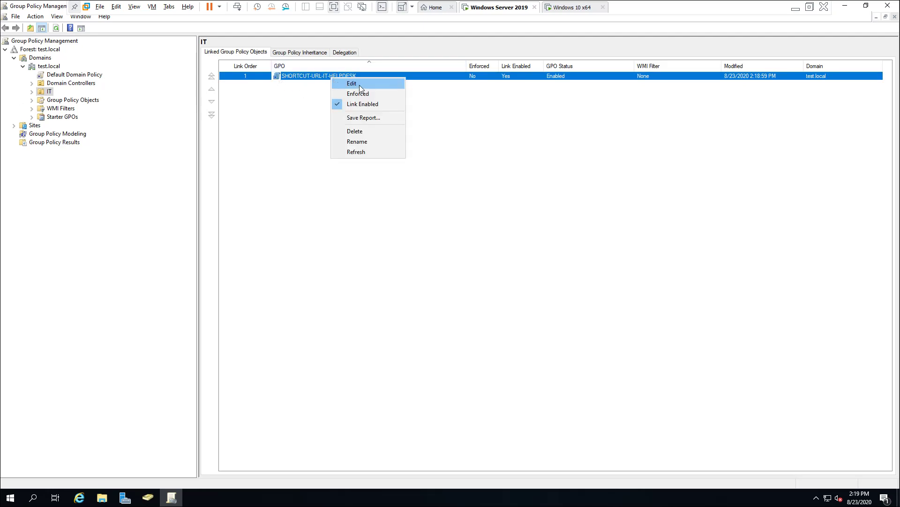
{"action": "left_click", "coordinate": [359, 86]}
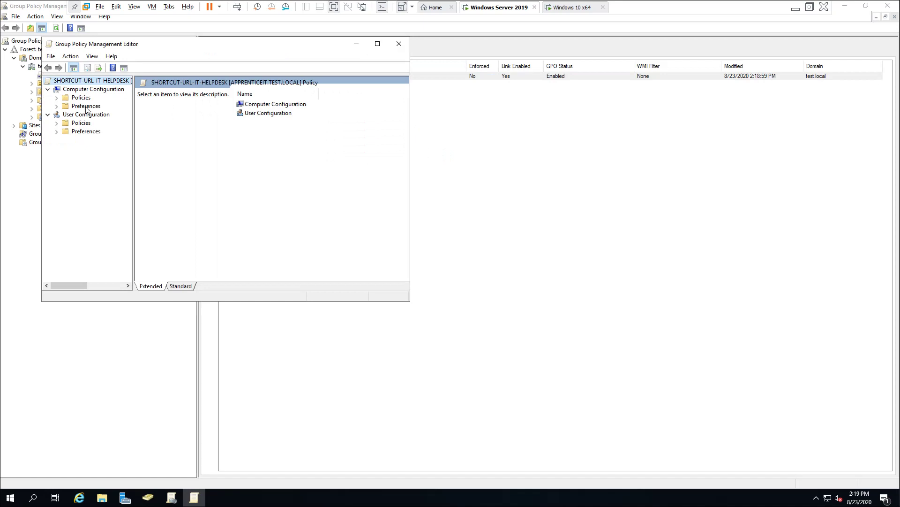
- Go to User Configuration > Preferences > Windows Settings > Shortcuts and maximize the editor
{"action": "left_click", "coordinate": [97, 117]}
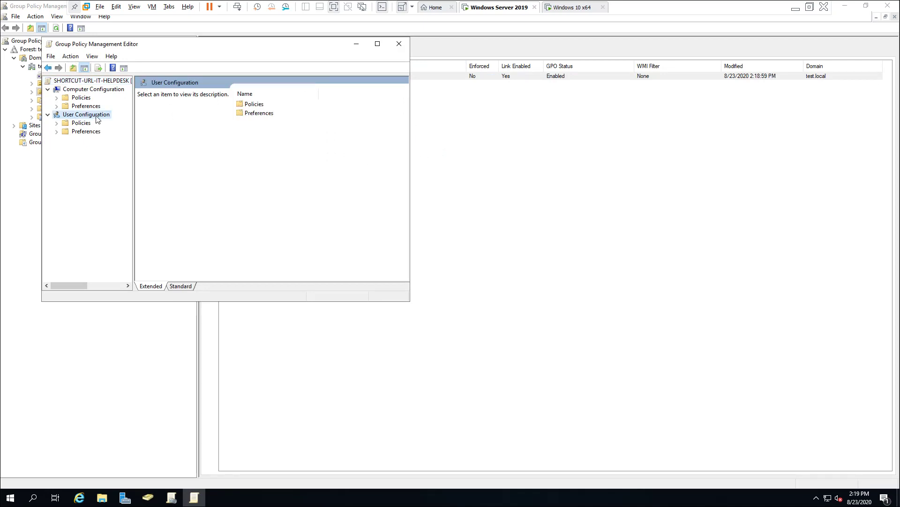
{"action": "left_click", "coordinate": [81, 134]}
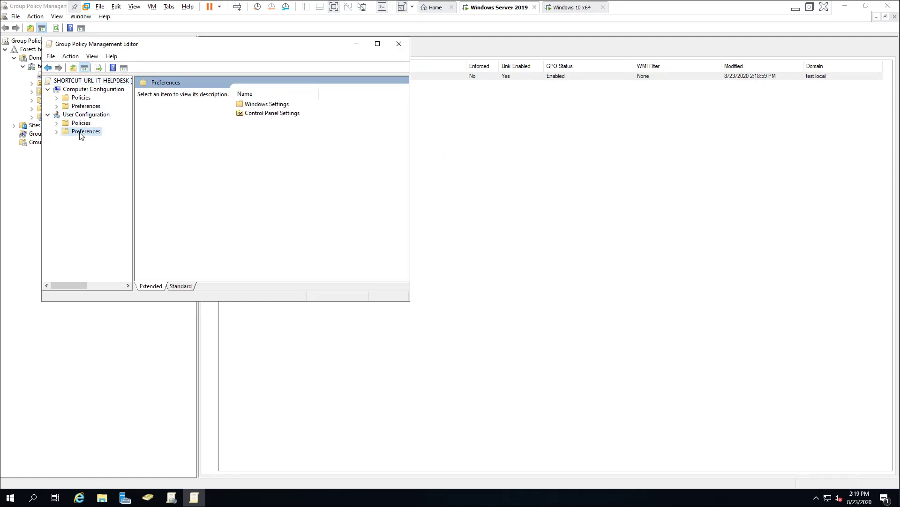
{"action": "left_click", "coordinate": [57, 132]}
{"action": "left_click", "coordinate": [66, 140]}
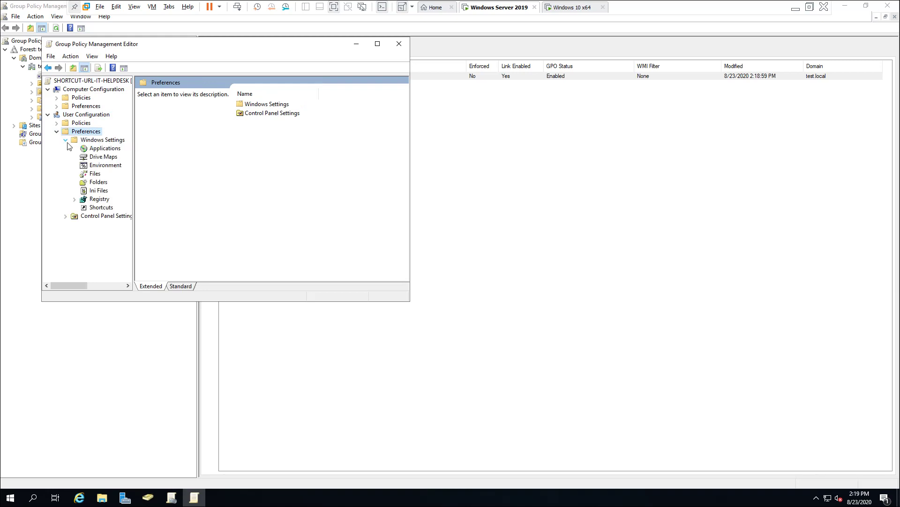
{"action": "left_click", "coordinate": [101, 208]}
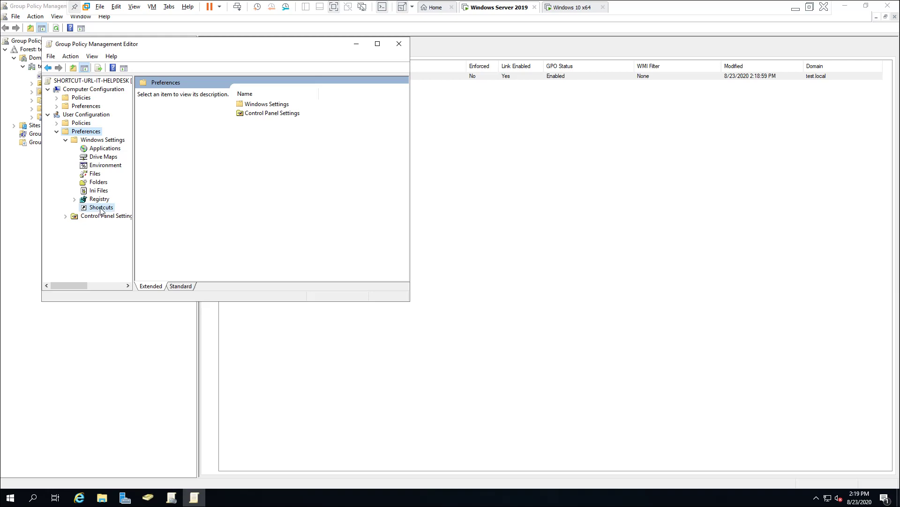
{"action": "left_click", "coordinate": [377, 44]}
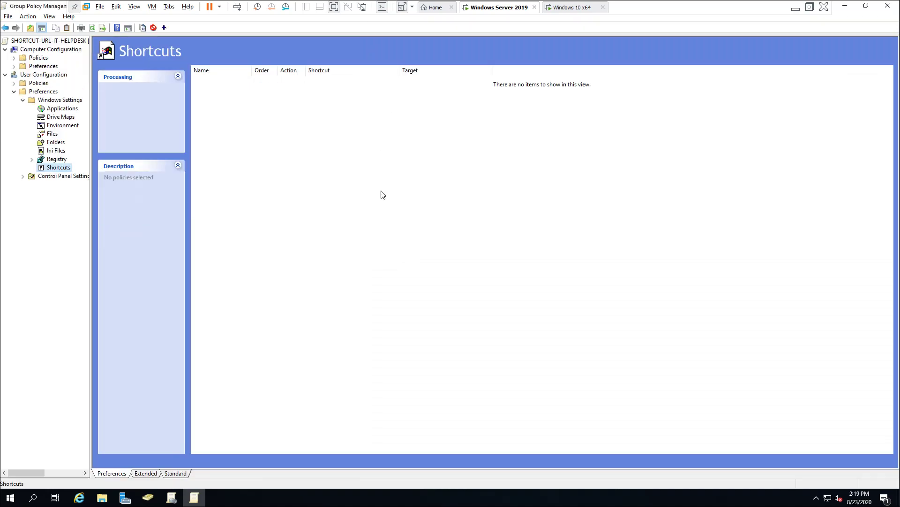
- Start a new shortcut preference item from the empty Shortcuts list
{"action": "right_click", "coordinate": [393, 141]}
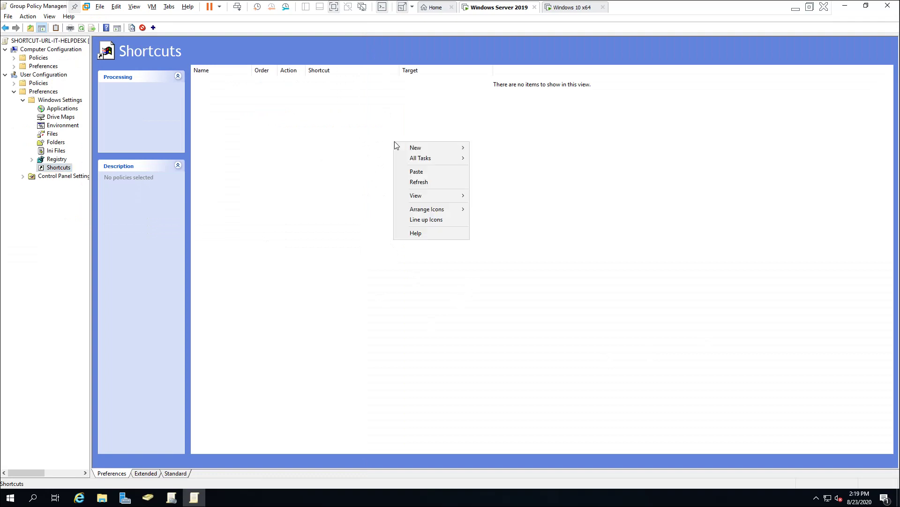
{"action": "mouse_move", "coordinate": [430, 148]}
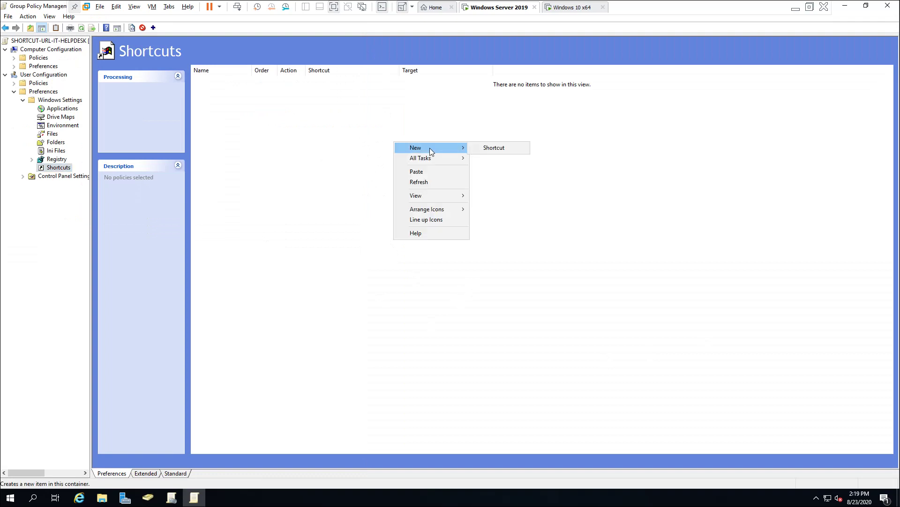
{"action": "left_click", "coordinate": [504, 148]}
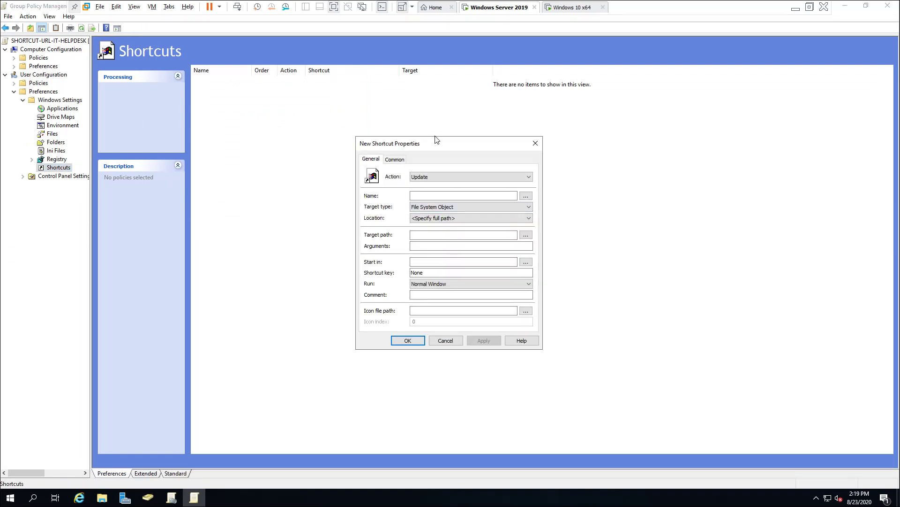
{"action": "key", "text": "Escape"}
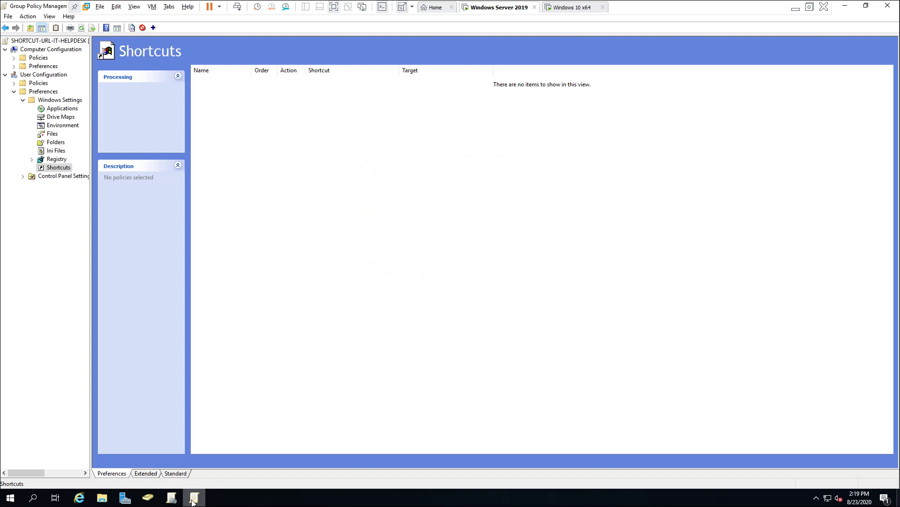
{"action": "left_click_drag", "start_coordinate": [437, 146], "coordinate": [444, 135]}
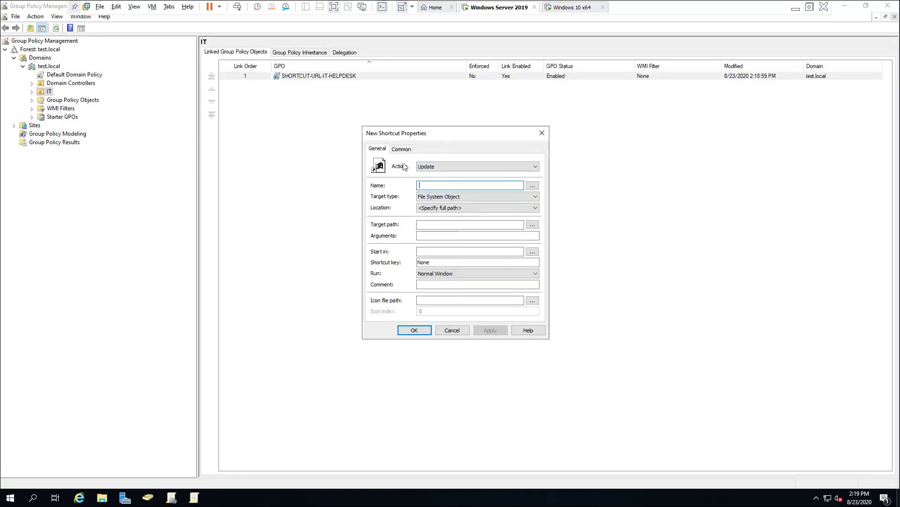
- Set the shortcut to Replace, named HELPDESK, File System Object, located on the Desktop
{"action": "left_click", "coordinate": [457, 168]}
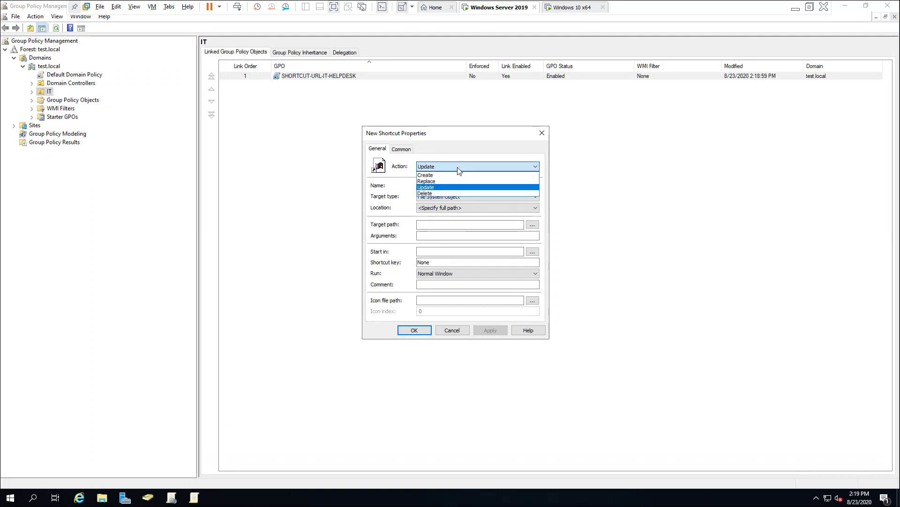
{"action": "left_click", "coordinate": [434, 181]}
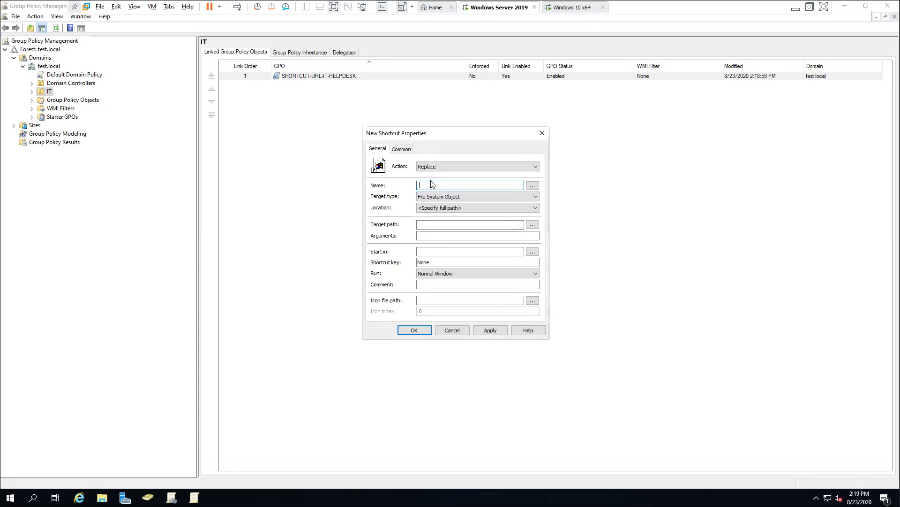
{"action": "type", "text": "HELPDESK"}
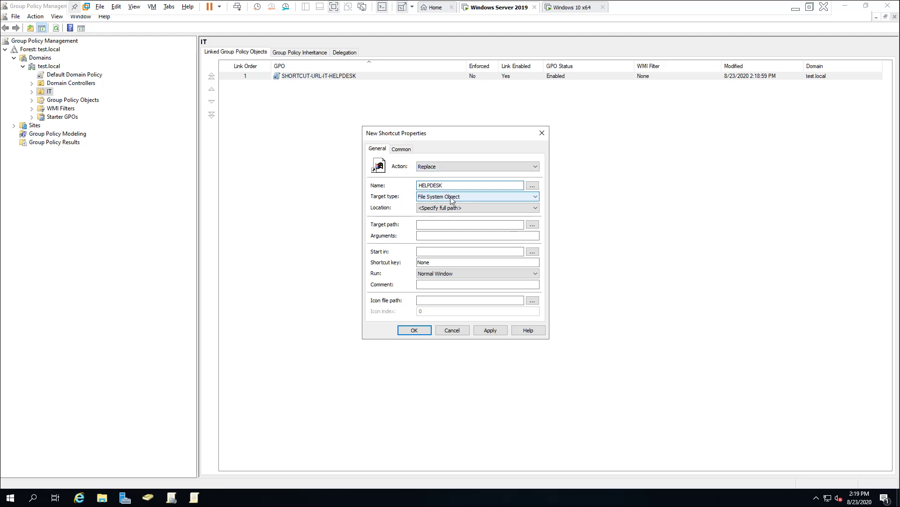
{"action": "left_click", "coordinate": [445, 198]}
{"action": "left_click", "coordinate": [451, 197]}
{"action": "left_click", "coordinate": [455, 197]}
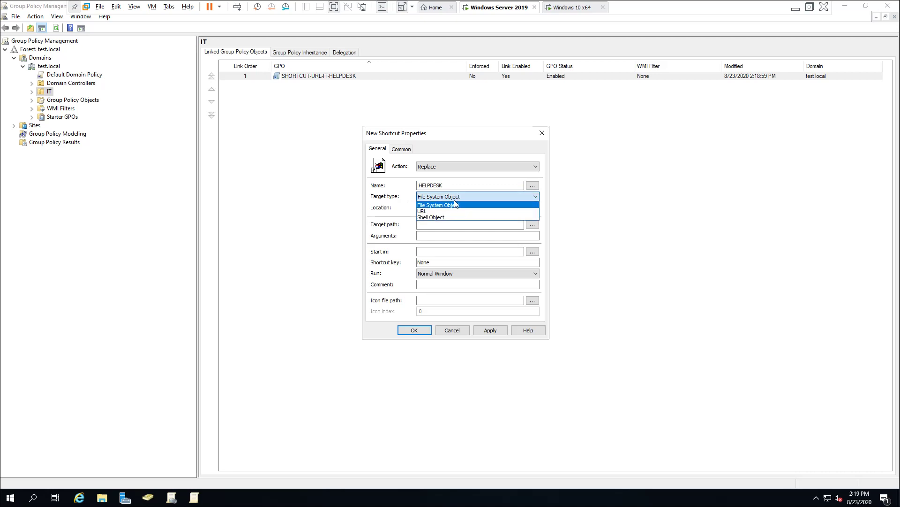
{"action": "left_click", "coordinate": [451, 206]}
{"action": "left_click", "coordinate": [461, 206]}
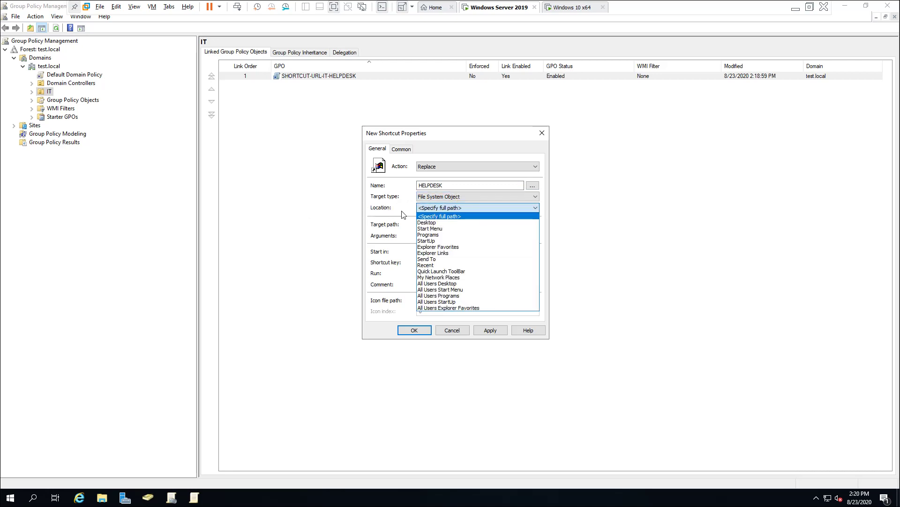
{"action": "left_click", "coordinate": [434, 222]}
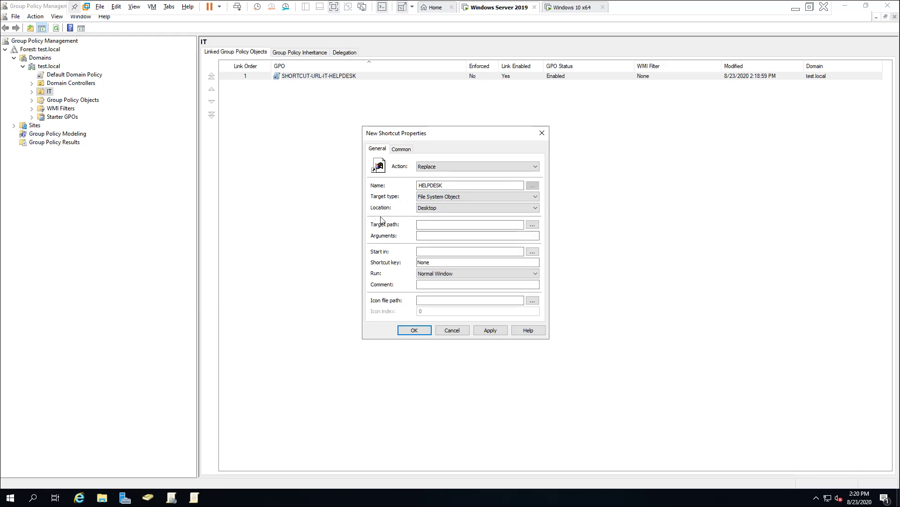
{"action": "left_click", "coordinate": [469, 224]}
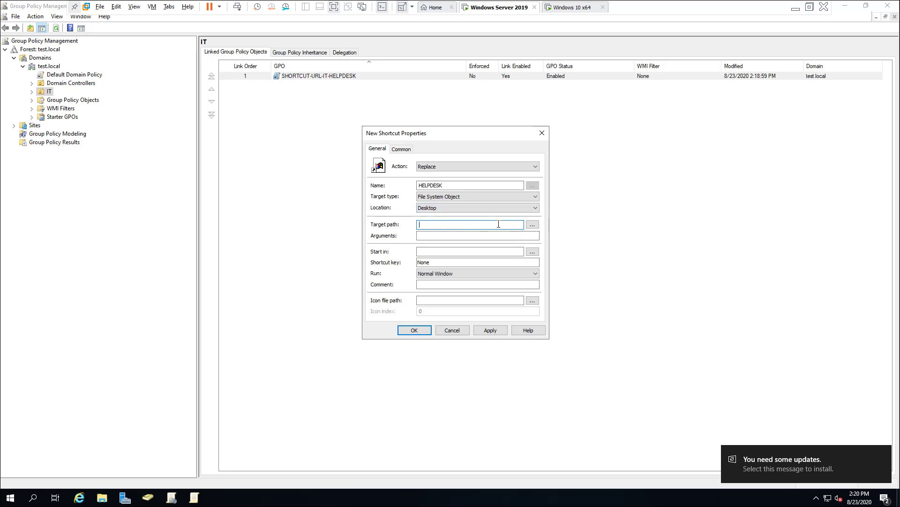
- Set the target path to C:\Program Files\internet explorer\iexplore.exe
{"action": "left_click", "coordinate": [532, 225]}
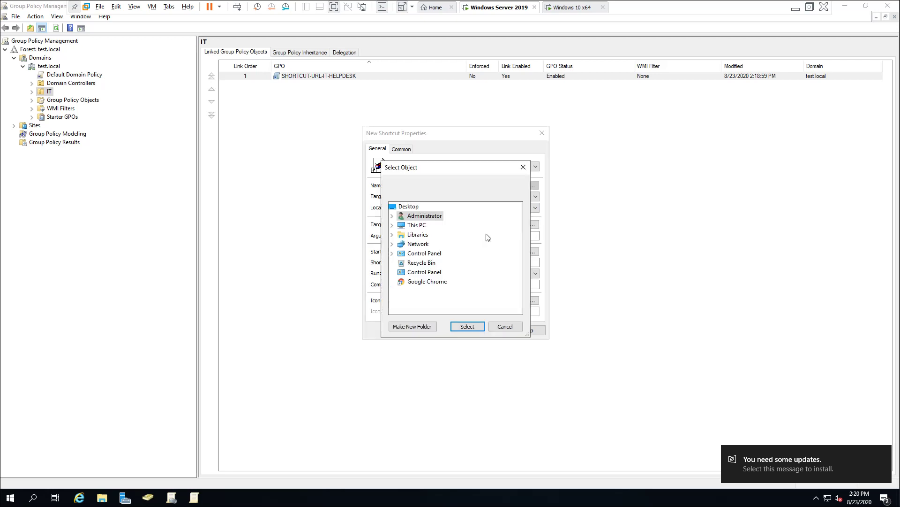
{"action": "left_click", "coordinate": [392, 225]}
{"action": "scroll", "coordinate": [425, 279], "scroll_direction": "down", "scroll_amount": 1}
{"action": "left_click", "coordinate": [407, 277]}
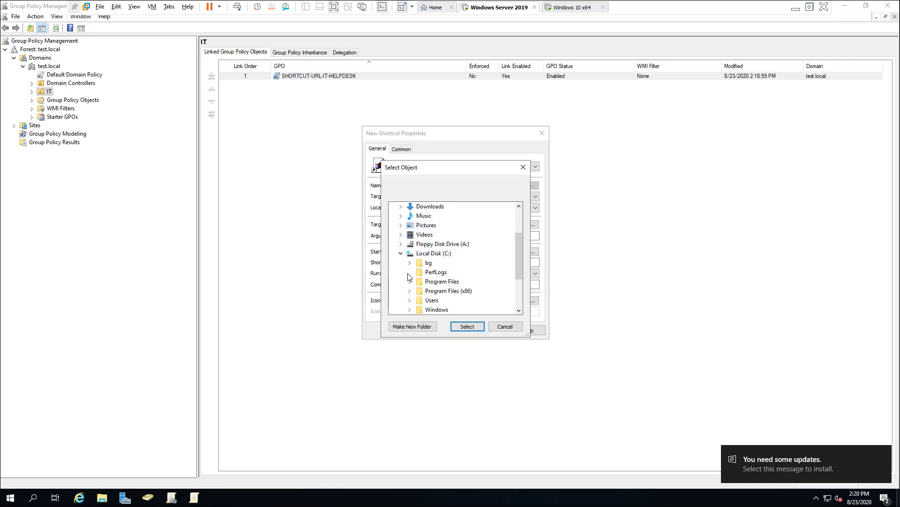
{"action": "left_click", "coordinate": [410, 281]}
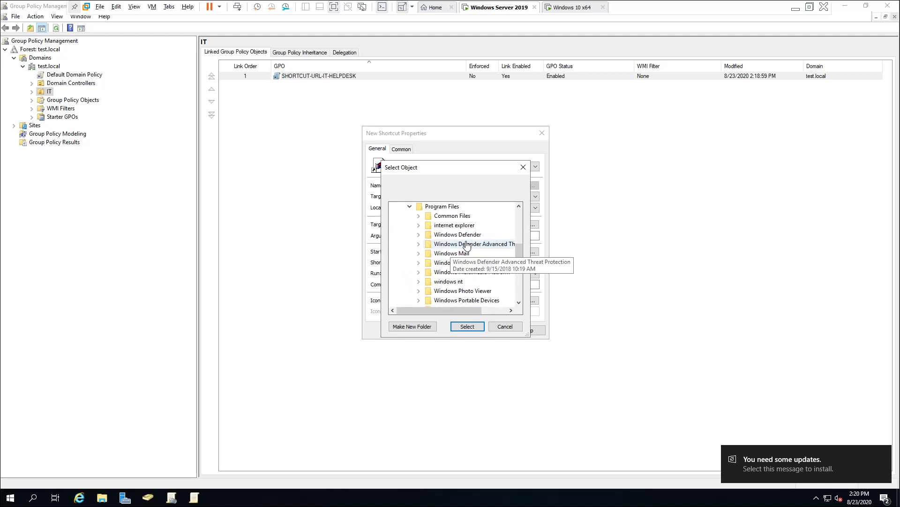
{"action": "left_click", "coordinate": [453, 225]}
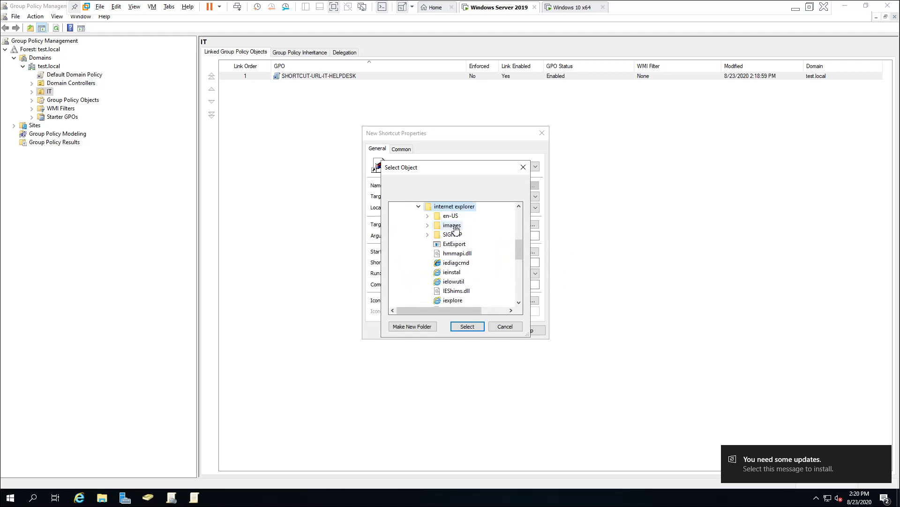
{"action": "left_click", "coordinate": [455, 303]}
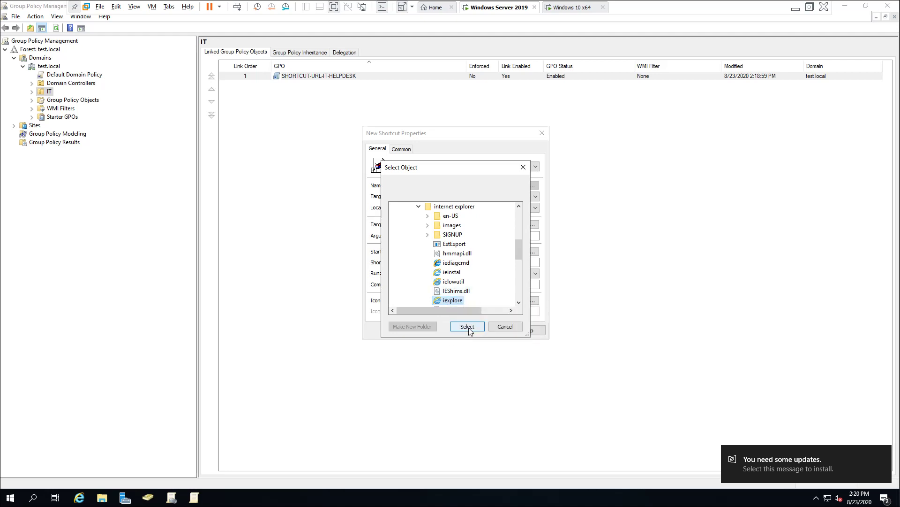
{"action": "left_click", "coordinate": [468, 327]}
{"action": "left_click", "coordinate": [426, 237]}
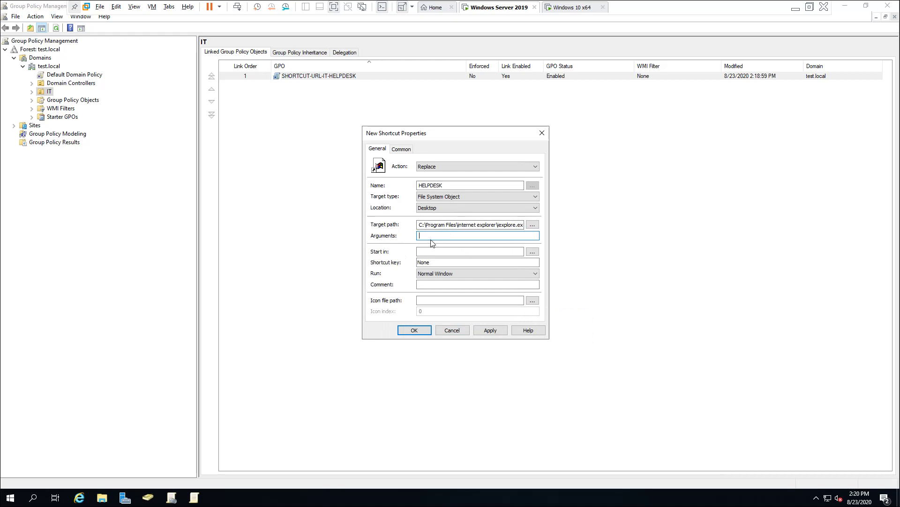
{"action": "type", "text": "https://jitbit.com"}
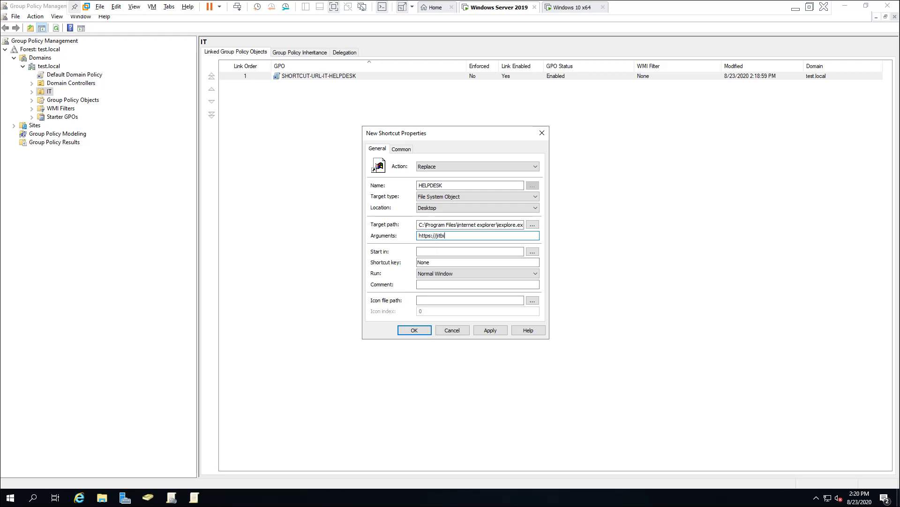
{"action": "left_click", "coordinate": [435, 264]}
{"action": "key", "text": "ctrl"}
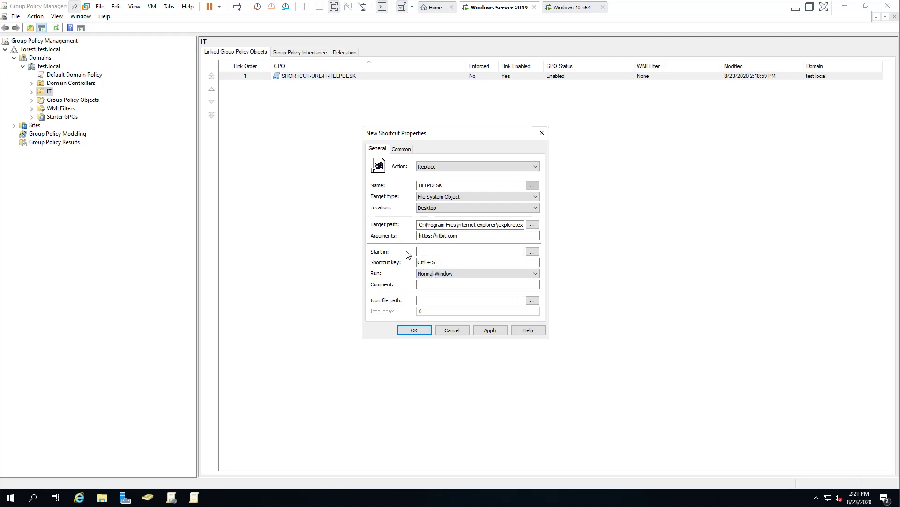
{"action": "left_click", "coordinate": [429, 301]}
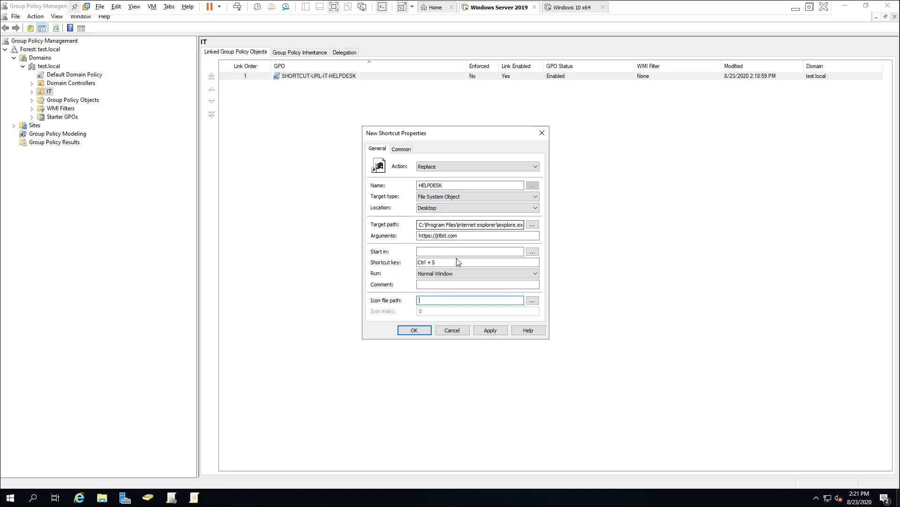
- Choose the SHELL32.dll people icon (index 160) as the shortcut's icon
{"action": "left_click", "coordinate": [532, 300]}
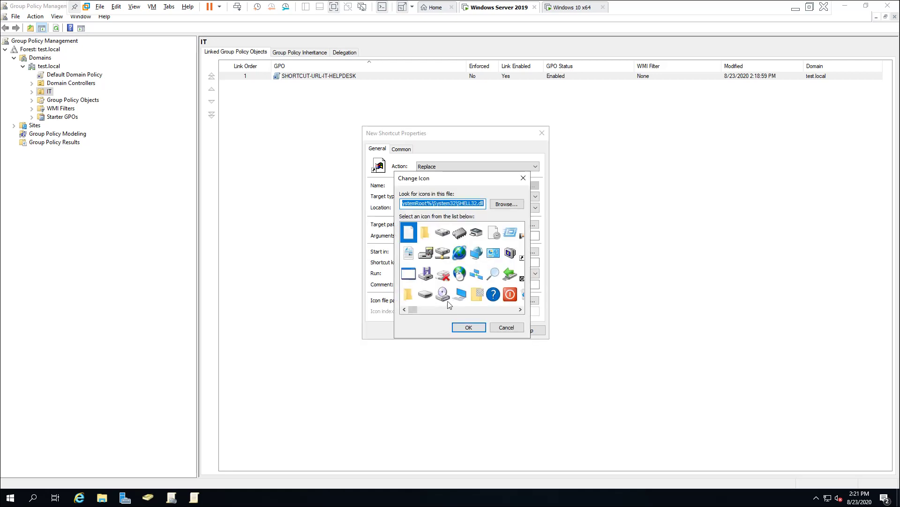
{"action": "left_click", "coordinate": [520, 309]}
{"action": "left_click", "coordinate": [520, 310]}
{"action": "left_click", "coordinate": [520, 310]}
{"action": "left_click", "coordinate": [520, 309]}
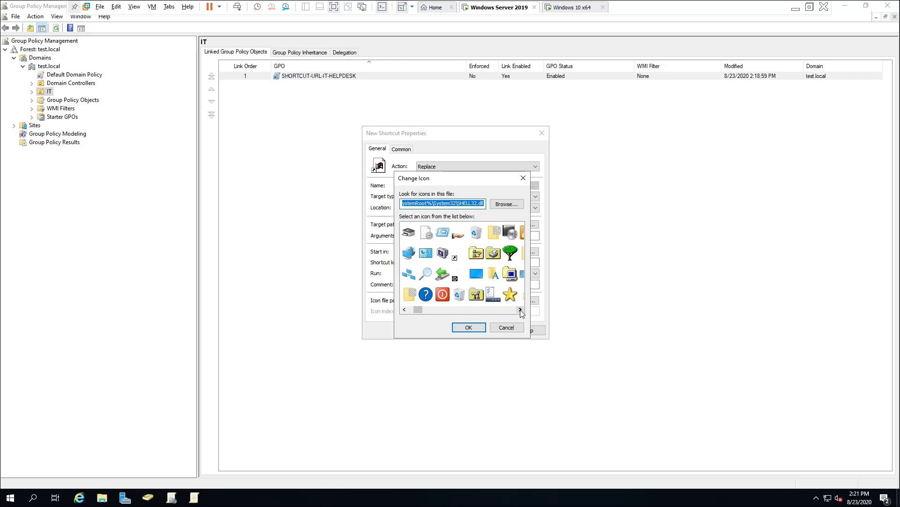
{"action": "left_click", "coordinate": [520, 310]}
{"action": "left_click", "coordinate": [520, 310]}
{"action": "left_click", "coordinate": [521, 310]}
{"action": "left_click", "coordinate": [521, 309]}
{"action": "left_click", "coordinate": [520, 310]}
{"action": "left_click", "coordinate": [521, 310]}
{"action": "left_click", "coordinate": [520, 310]}
{"action": "left_click", "coordinate": [520, 310]}
{"action": "left_click", "coordinate": [520, 310]}
{"action": "left_click", "coordinate": [521, 310]}
{"action": "left_click", "coordinate": [521, 310]}
{"action": "left_click", "coordinate": [520, 310]}
{"action": "left_click", "coordinate": [520, 310]}
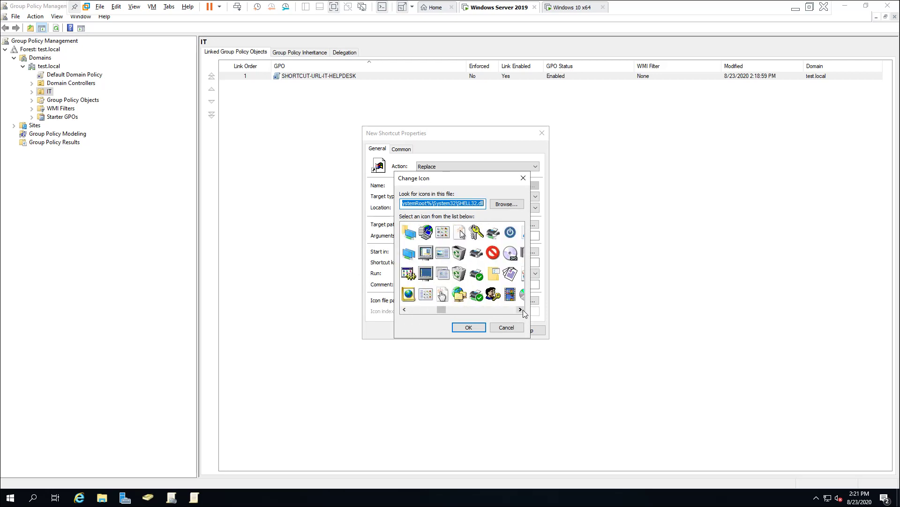
{"action": "left_click", "coordinate": [520, 309]}
{"action": "left_click", "coordinate": [521, 310]}
{"action": "left_click", "coordinate": [520, 310]}
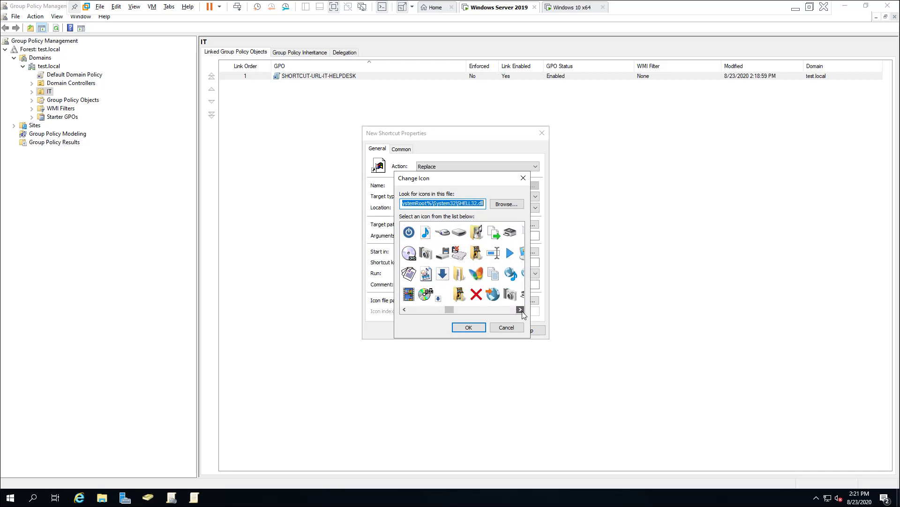
{"action": "left_click", "coordinate": [521, 310]}
{"action": "left_click", "coordinate": [521, 309]}
{"action": "left_click", "coordinate": [521, 309]}
{"action": "left_click", "coordinate": [520, 310]}
{"action": "left_click", "coordinate": [520, 310]}
{"action": "left_click", "coordinate": [520, 310]}
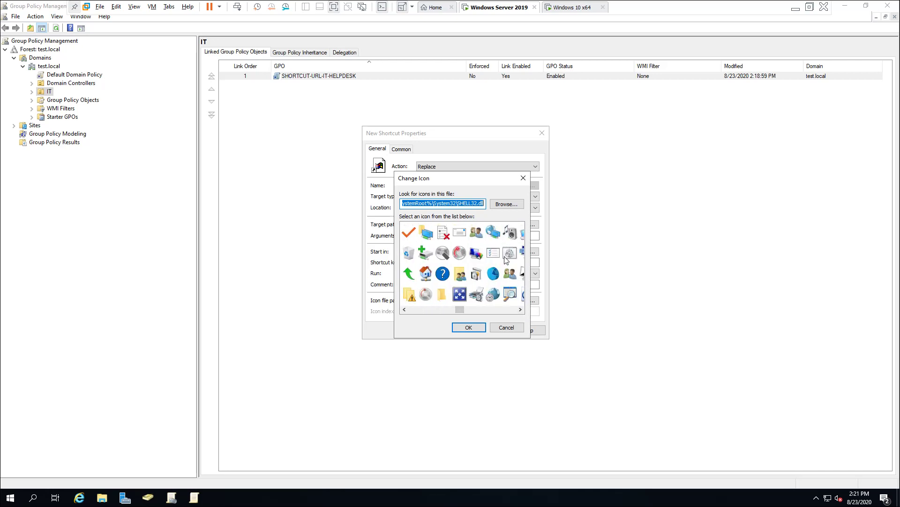
{"action": "left_click", "coordinate": [482, 233]}
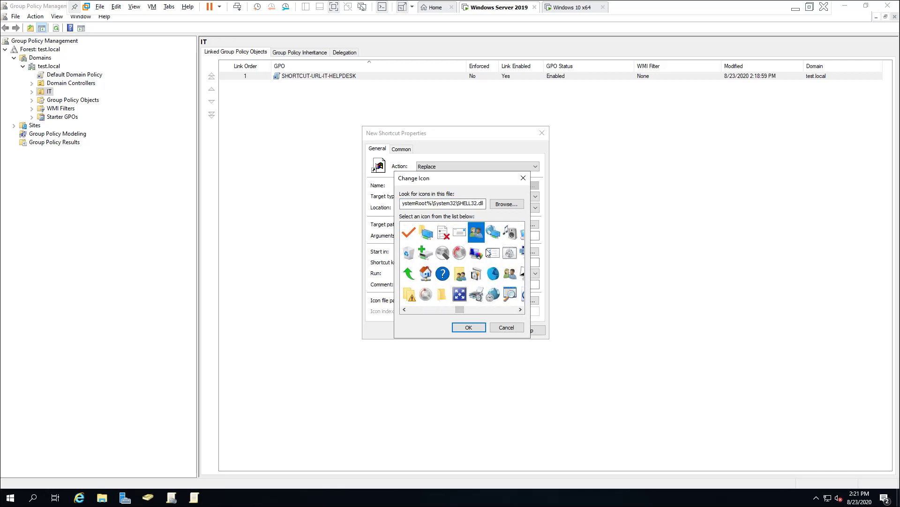
{"action": "left_click", "coordinate": [469, 327]}
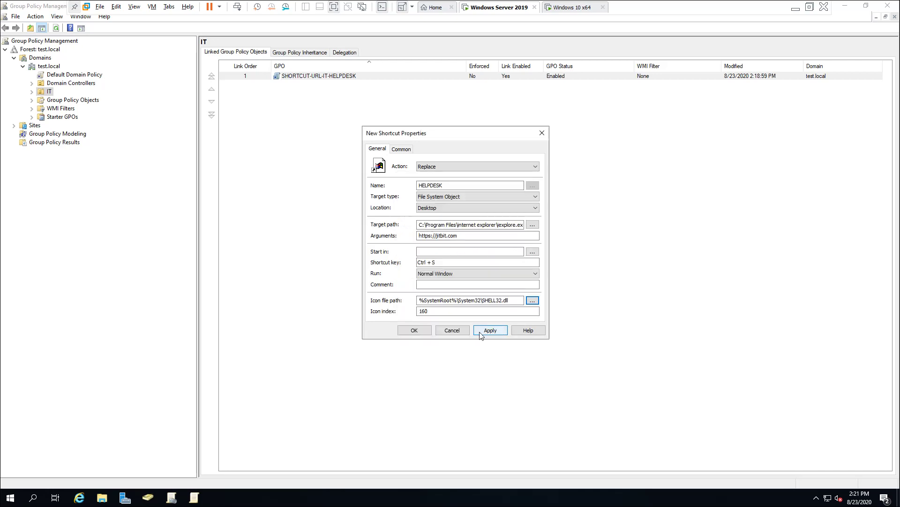
- Apply and save the HELPDESK shortcut, closing its properties dialog
{"action": "left_click", "coordinate": [495, 333]}
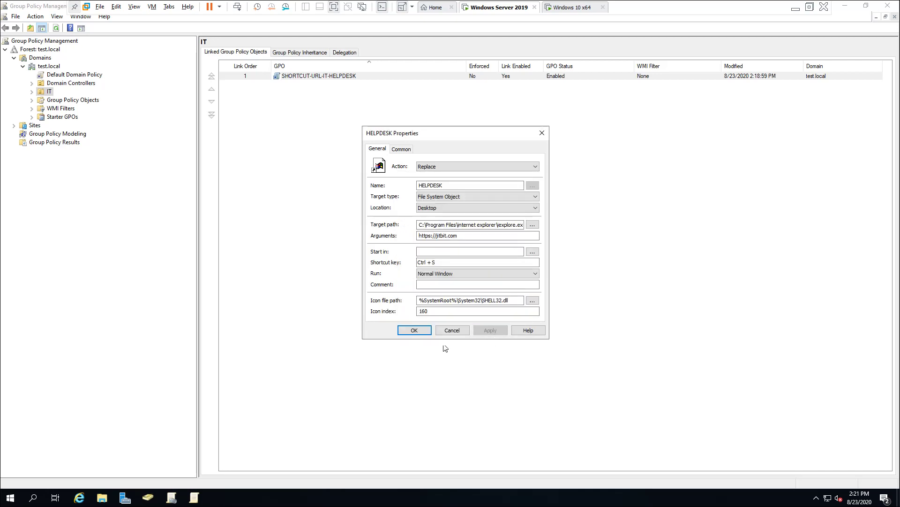
{"action": "left_click", "coordinate": [415, 331]}
{"action": "left_click", "coordinate": [501, 275]}
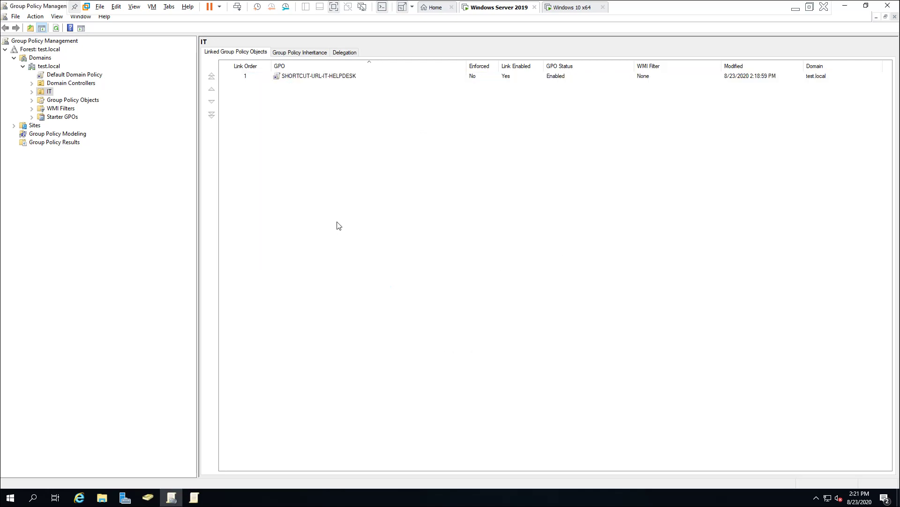
- Switch to the Windows 10 client and refresh its desktop
{"action": "left_click", "coordinate": [577, 8]}
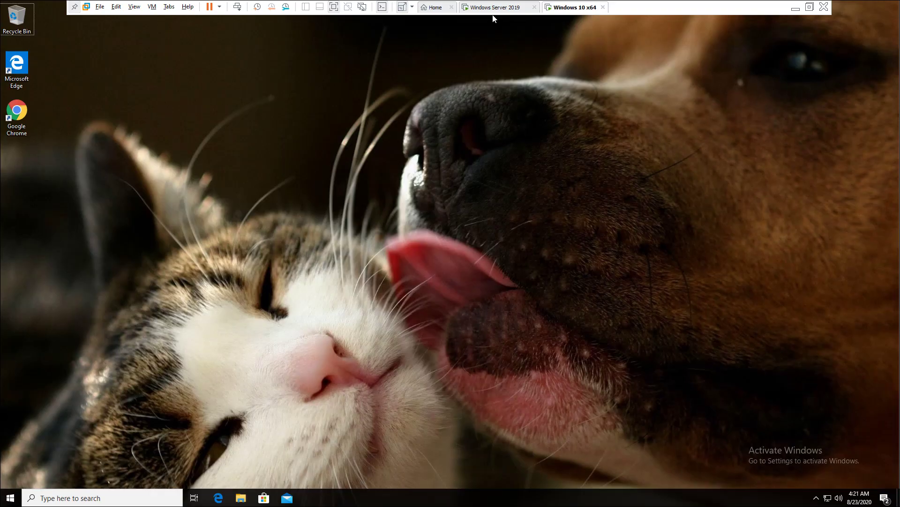
{"action": "right_click", "coordinate": [242, 176]}
{"action": "left_click", "coordinate": [287, 202]}
{"action": "left_click_drag", "start_coordinate": [220, 214], "coordinate": [362, 272]}
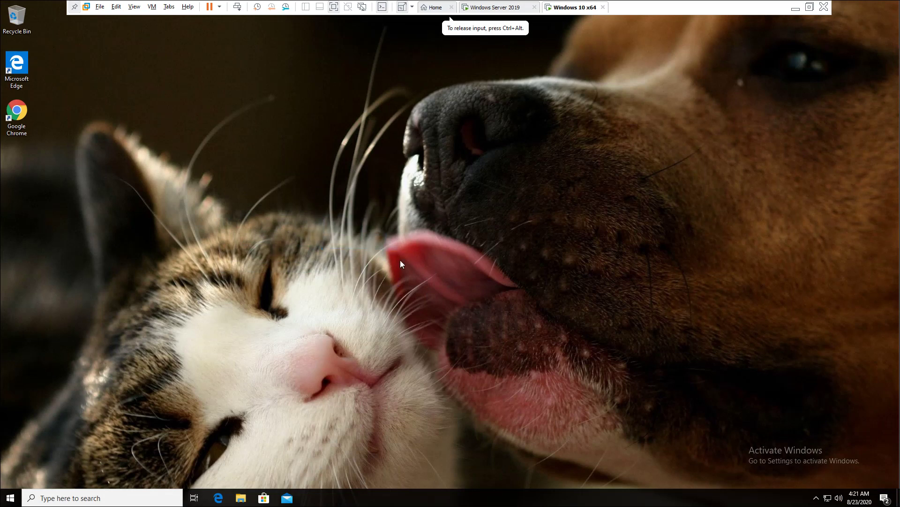
{"action": "left_click_drag", "start_coordinate": [312, 190], "coordinate": [475, 288]}
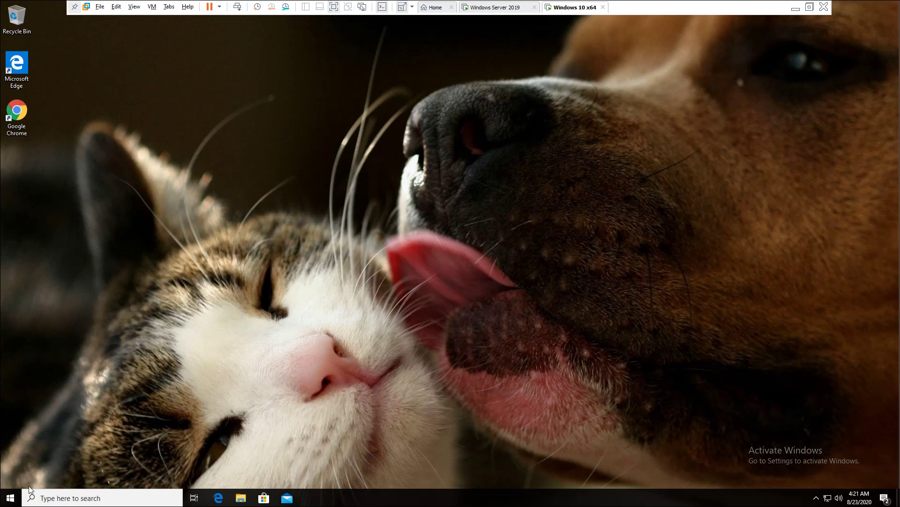
- Open Command Prompt via Run with cmd and execute gpupdate /force
{"action": "right_click", "coordinate": [11, 501]}
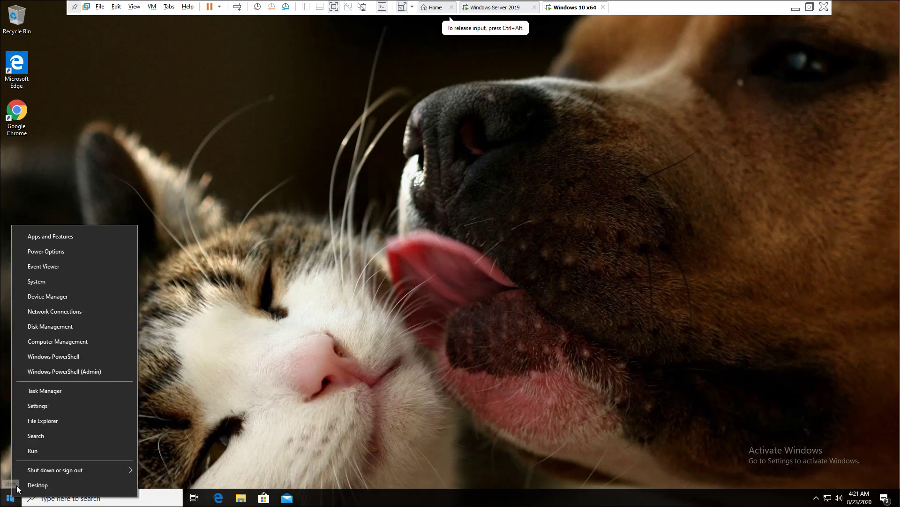
{"action": "left_click", "coordinate": [42, 449]}
{"action": "type", "text": "cmd"}
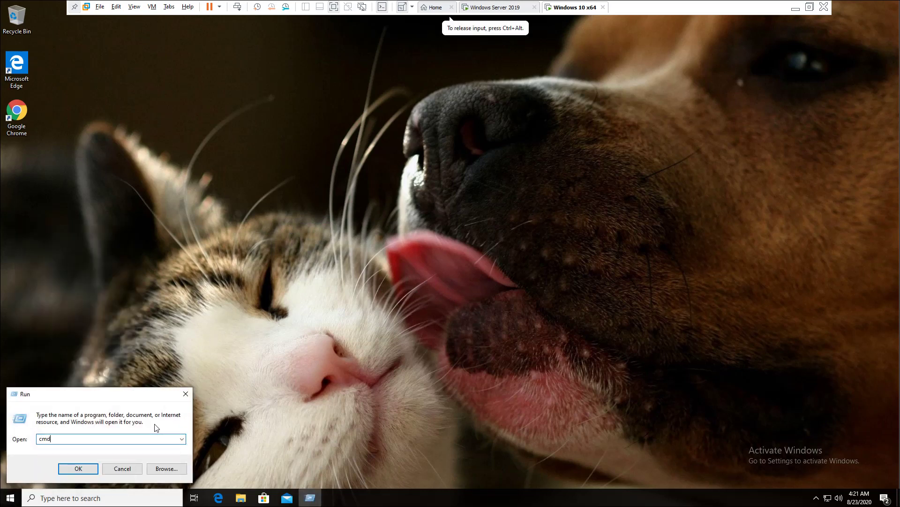
{"action": "key", "text": "Return"}
{"action": "left_click_drag", "start_coordinate": [256, 94], "coordinate": [396, 188]}
{"action": "left_click", "coordinate": [387, 251]}
{"action": "type", "text": "gpupdate /for"}
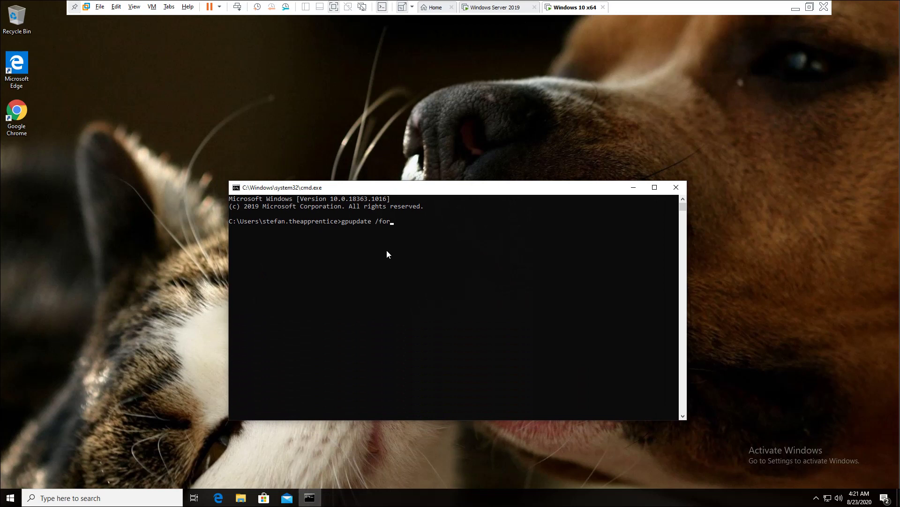
{"action": "type", "text": "ce"}
{"action": "key", "text": "Return"}
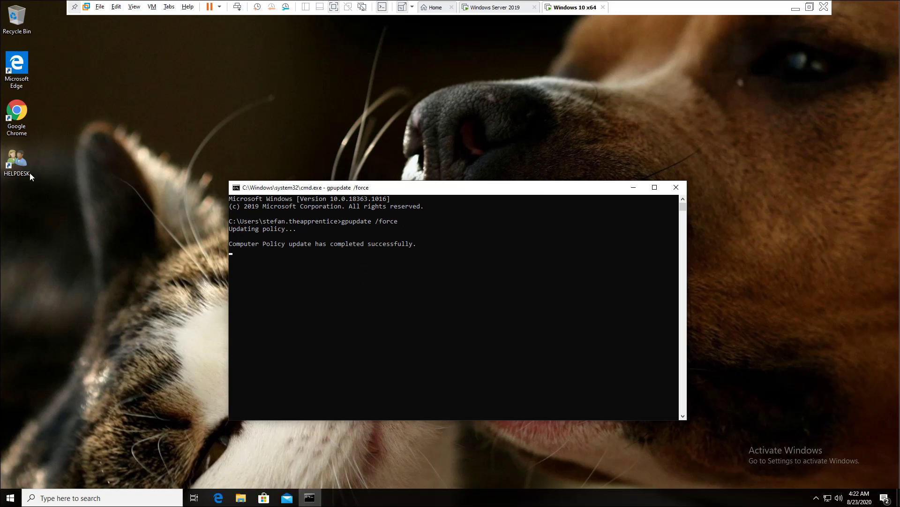
- Test the HELPDESK desktop shortcut on jitbit.com, then minimize Internet Explorer and close Command Prompt
{"action": "left_click_drag", "start_coordinate": [31, 169], "coordinate": [104, 162]}
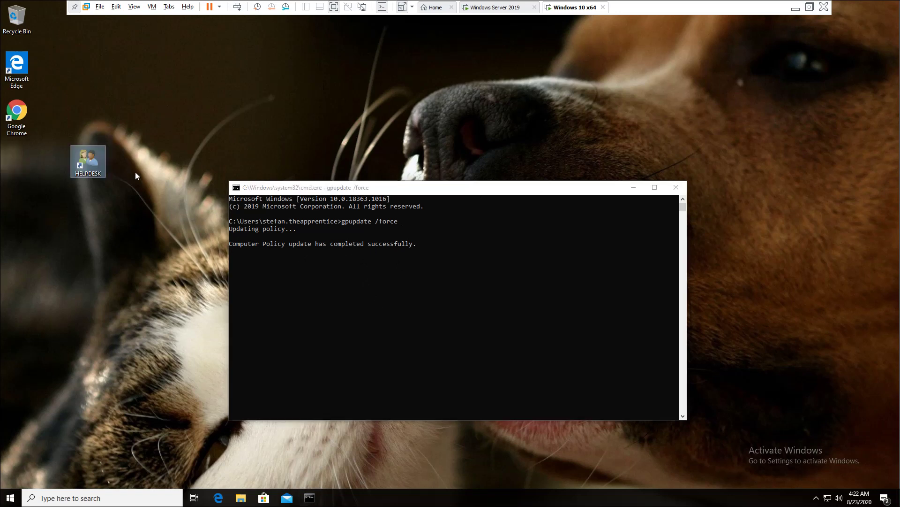
{"action": "double_click", "coordinate": [89, 162]}
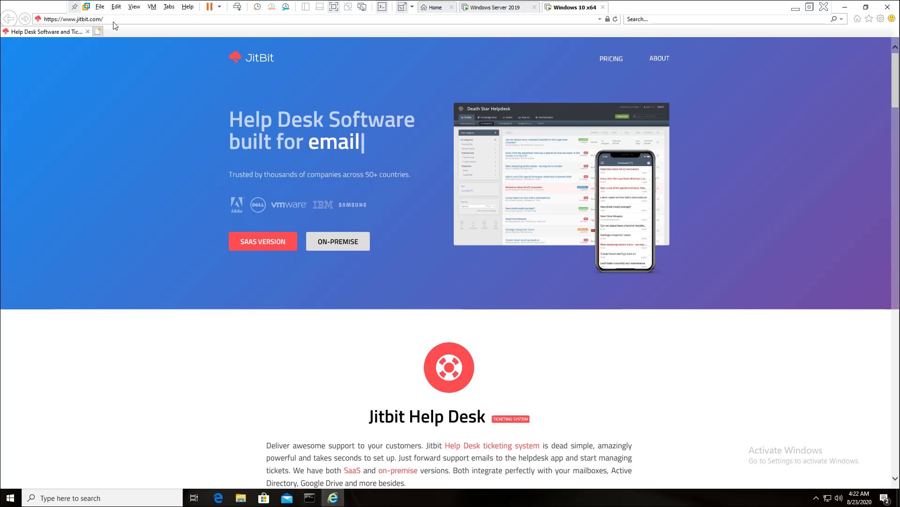
{"action": "left_click", "coordinate": [848, 7]}
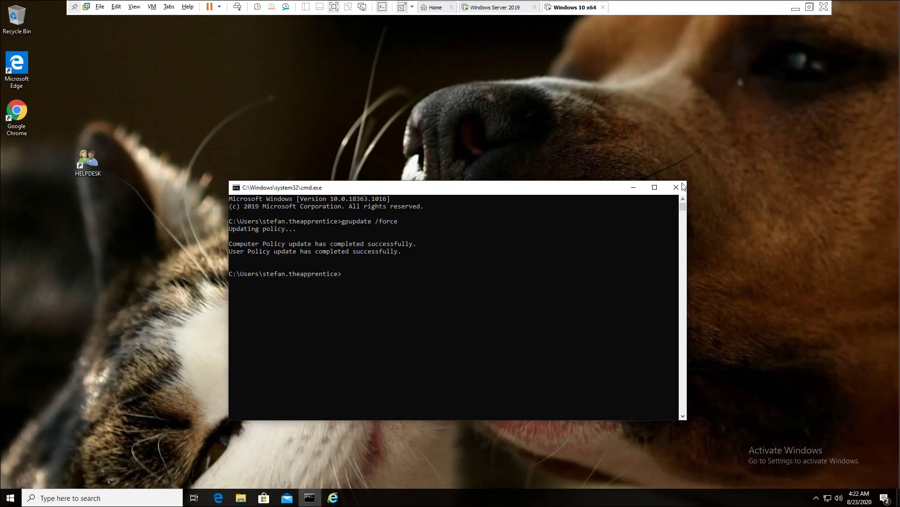
{"action": "left_click", "coordinate": [676, 188]}
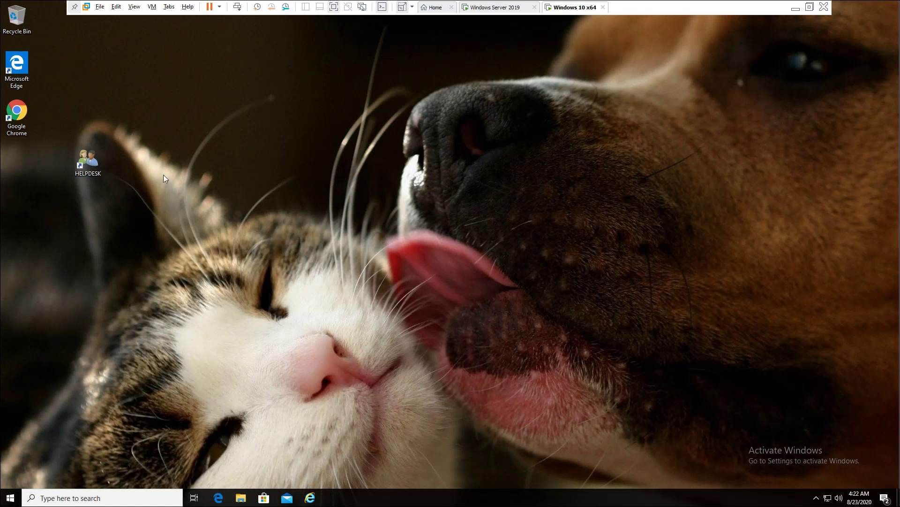
- On the server, edit the GPO and open HELPDESK's properties under User Preferences > Windows Settings > Shortcuts
{"action": "left_click", "coordinate": [498, 7]}
{"action": "right_click", "coordinate": [325, 79]}
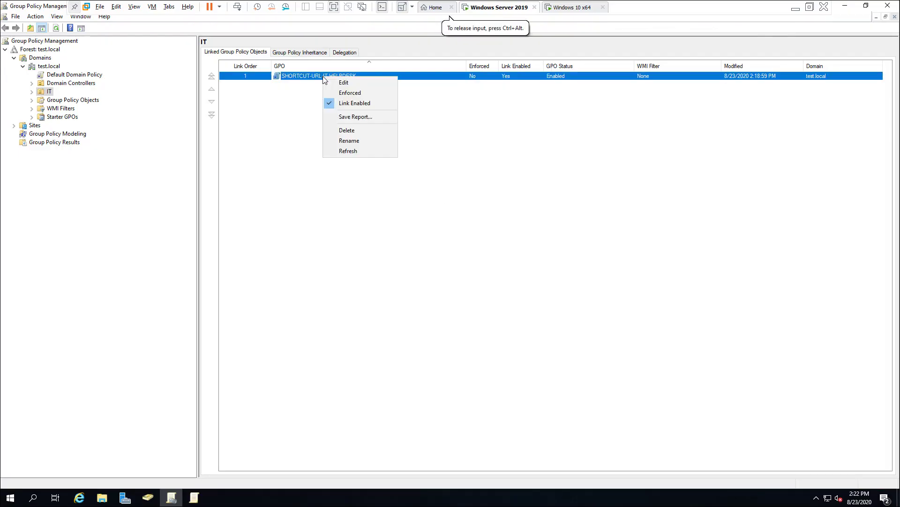
{"action": "left_click", "coordinate": [349, 83]}
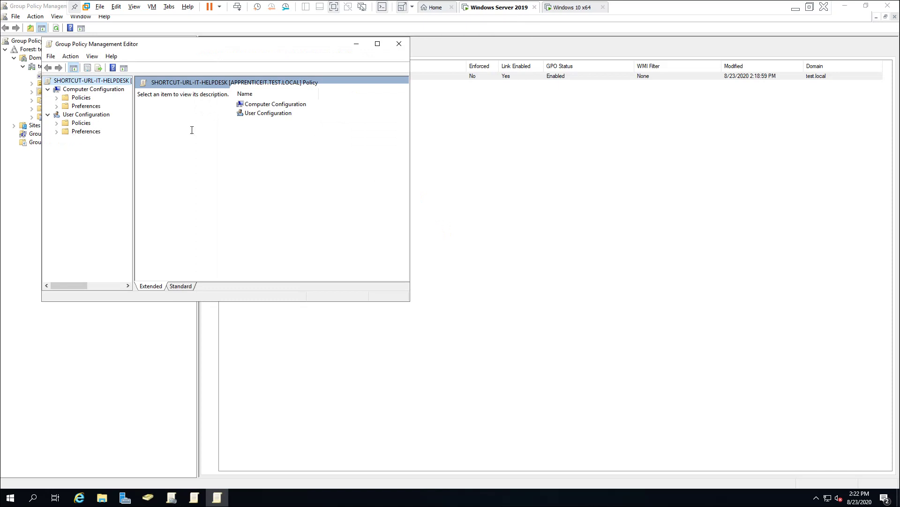
{"action": "left_click", "coordinate": [57, 131]}
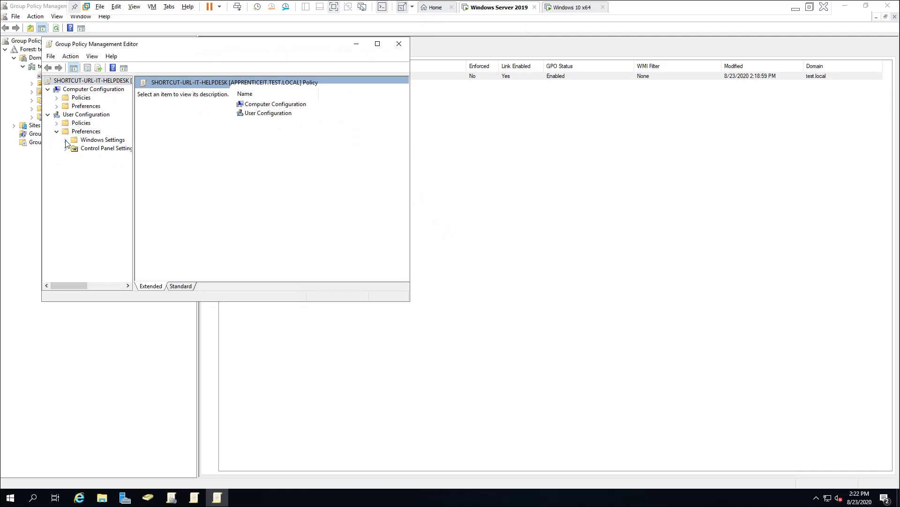
{"action": "left_click", "coordinate": [66, 140]}
{"action": "left_click", "coordinate": [96, 207]}
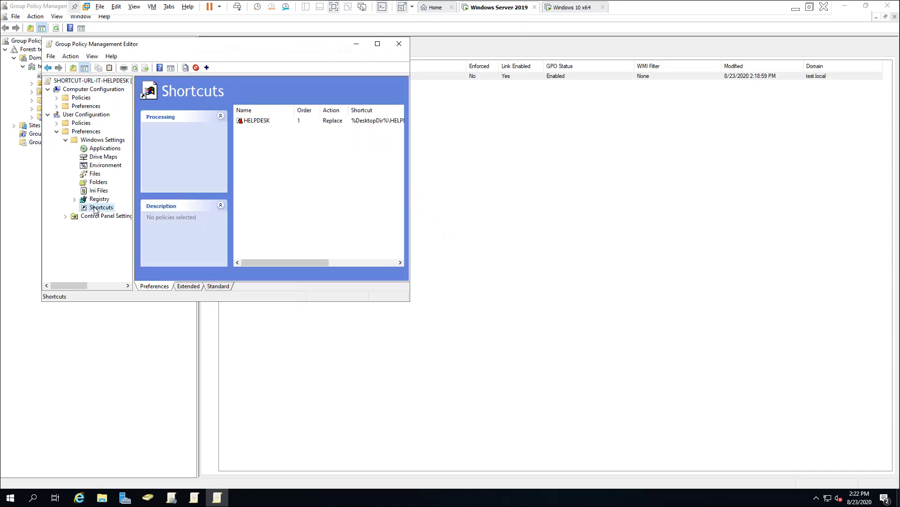
{"action": "right_click", "coordinate": [256, 123]}
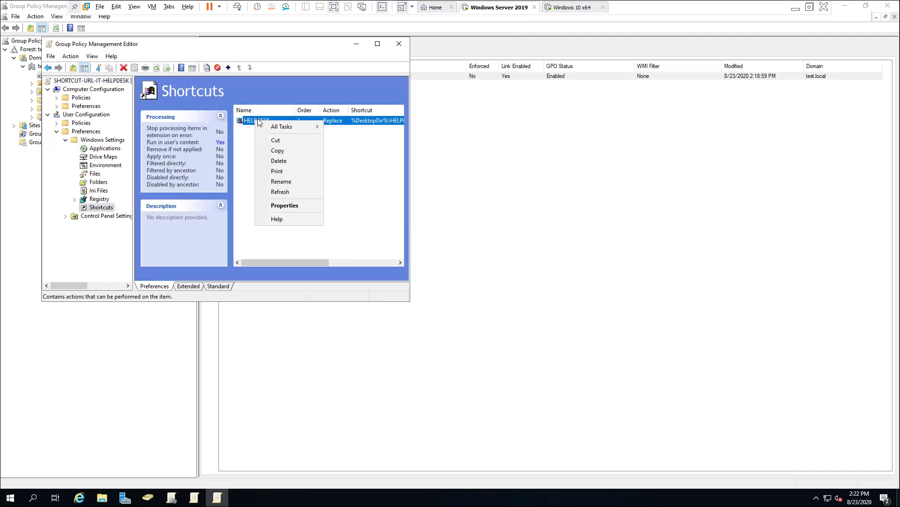
{"action": "left_click", "coordinate": [285, 208]}
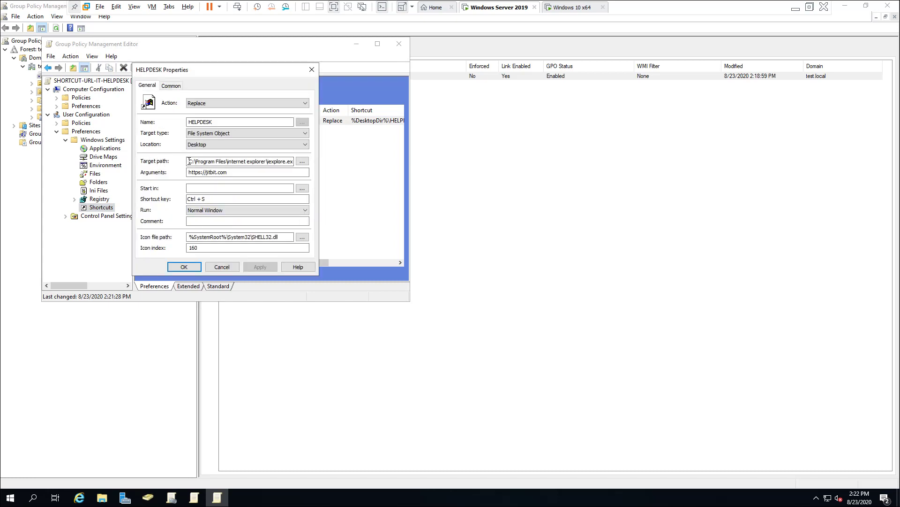
- Browse to Program Files (x86)\Google\Chrome\Application and pick chrome as the HELPDESK shortcut target
{"action": "double_click", "coordinate": [246, 161]}
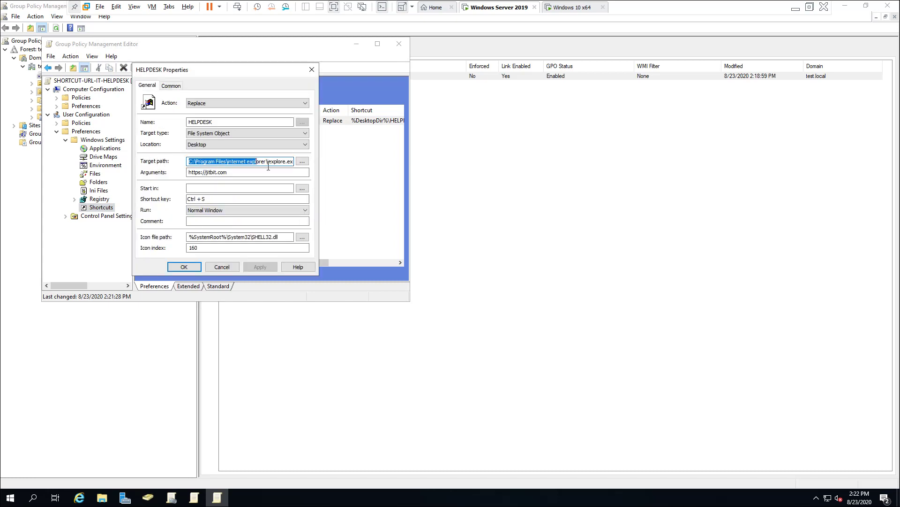
{"action": "left_click", "coordinate": [236, 161]}
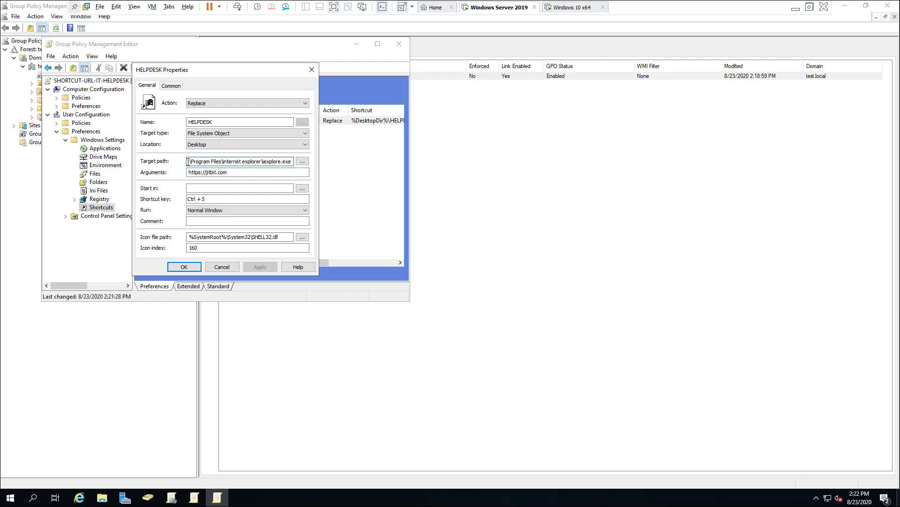
{"action": "left_click", "coordinate": [300, 163]}
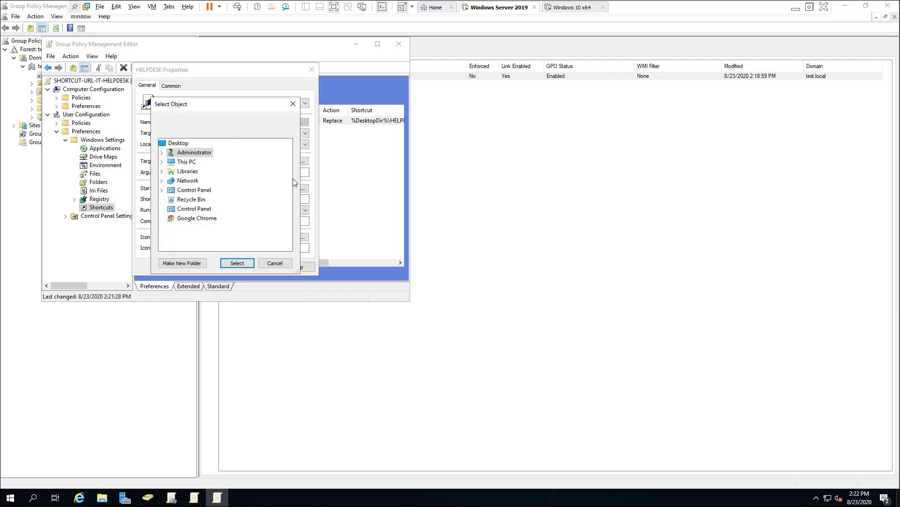
{"action": "left_click", "coordinate": [167, 161]}
{"action": "left_click", "coordinate": [170, 236]}
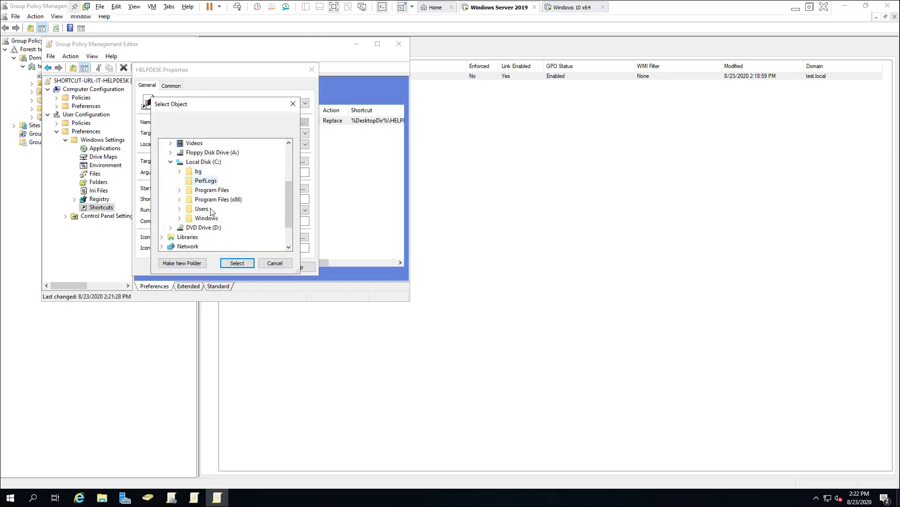
{"action": "double_click", "coordinate": [201, 200]}
{"action": "double_click", "coordinate": [212, 162]}
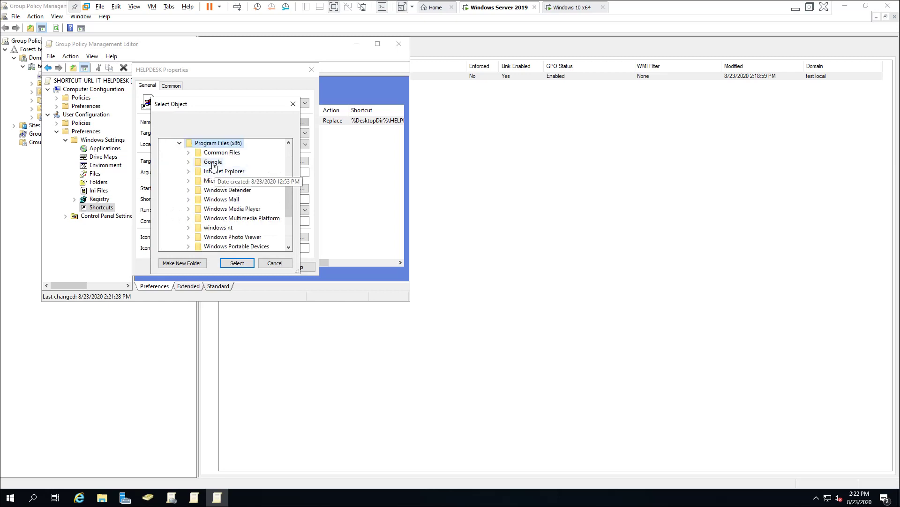
{"action": "double_click", "coordinate": [222, 171]}
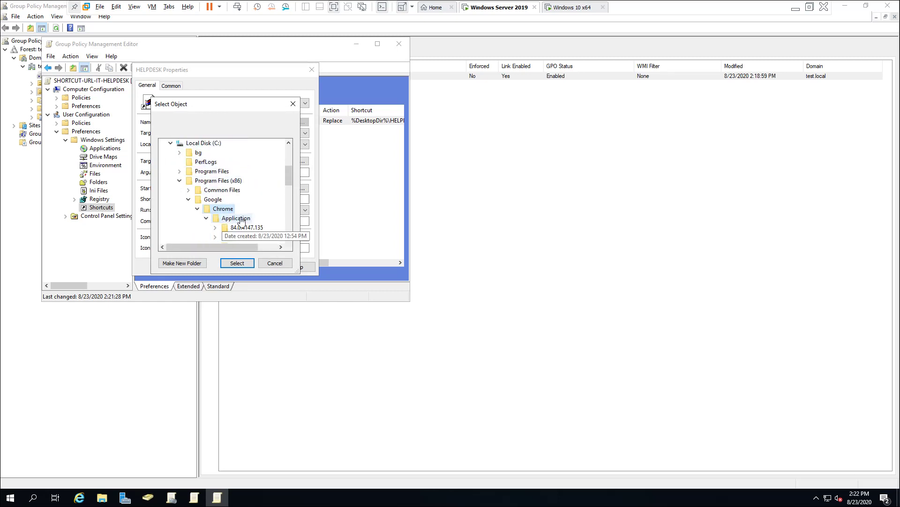
{"action": "left_click", "coordinate": [240, 200]}
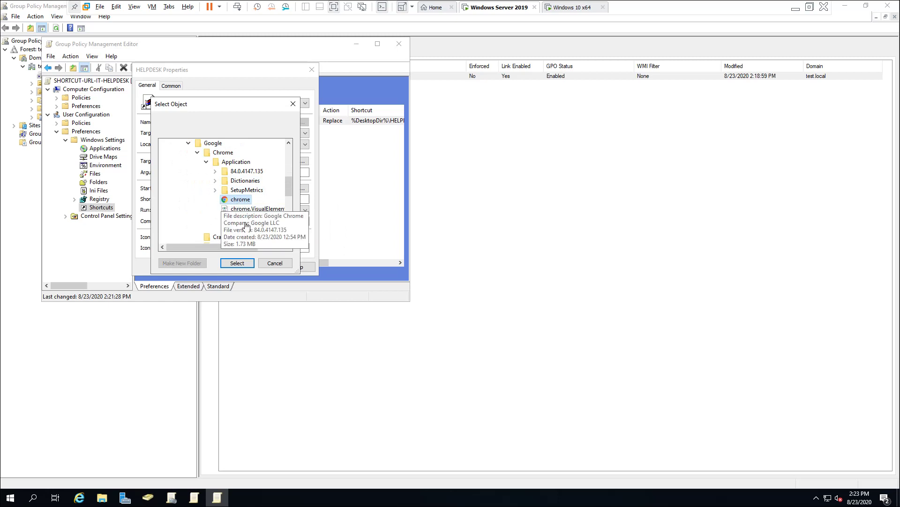
- Confirm the chrome target path, apply it and save the shortcut properties
{"action": "left_click", "coordinate": [237, 263]}
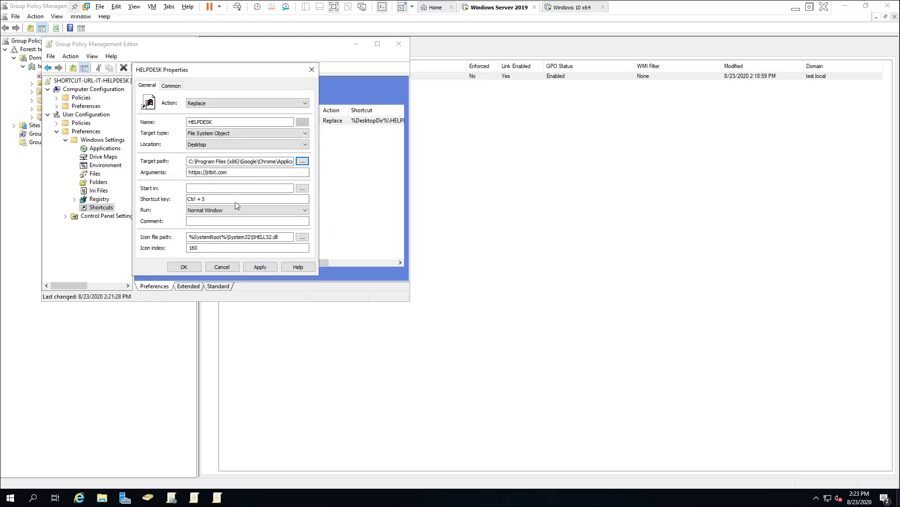
{"action": "left_click", "coordinate": [257, 269]}
{"action": "left_click", "coordinate": [184, 267]}
- Close the policy editor, switch to the Windows 10 x64 VM and refresh its desktop
{"action": "left_click", "coordinate": [399, 44]}
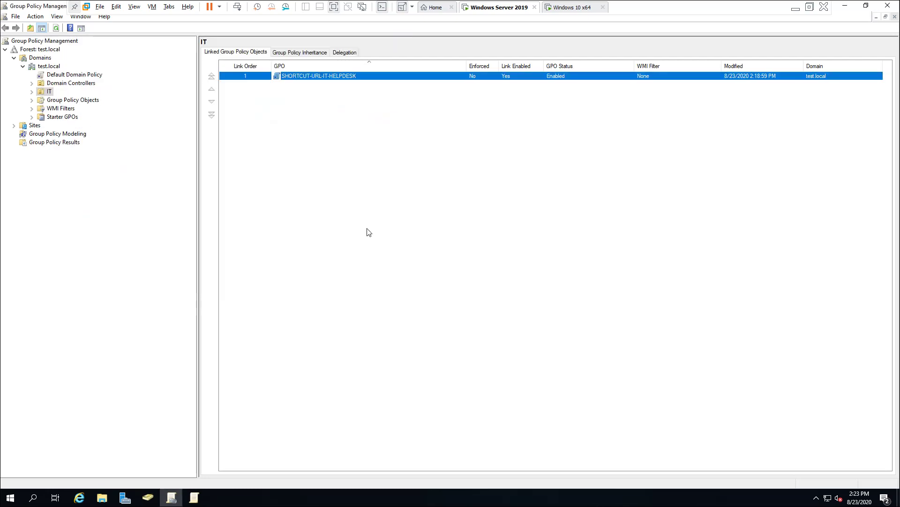
{"action": "left_click", "coordinate": [570, 7]}
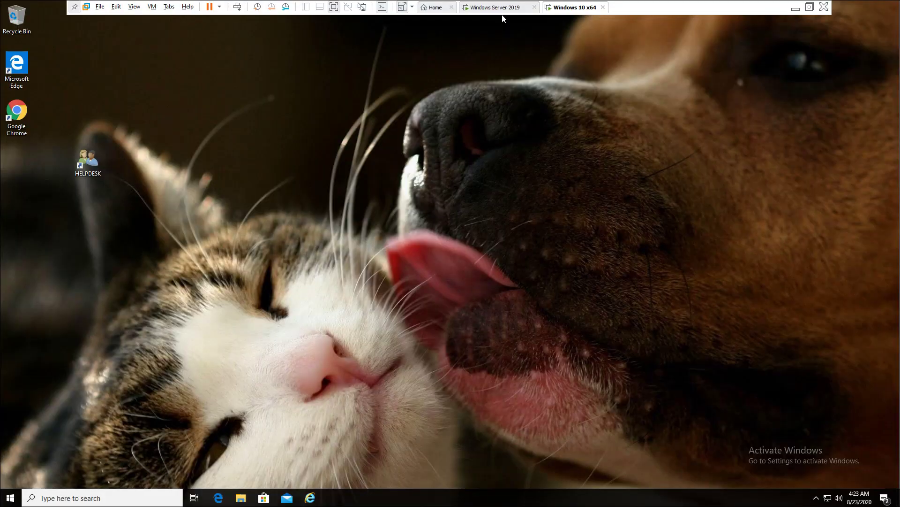
{"action": "right_click", "coordinate": [315, 147]}
{"action": "left_click", "coordinate": [361, 177]}
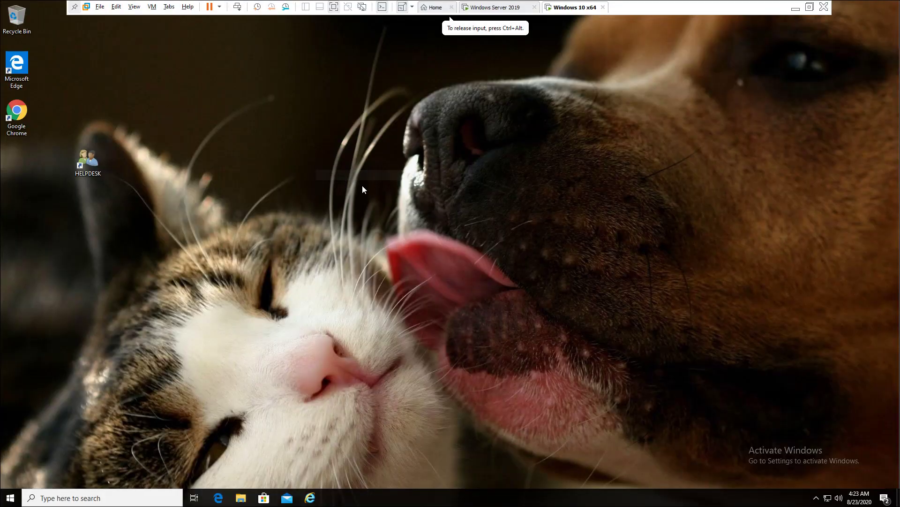
- Launch cmd from the Start menu's Run box and run gpupdate /force
{"action": "right_click", "coordinate": [10, 498]}
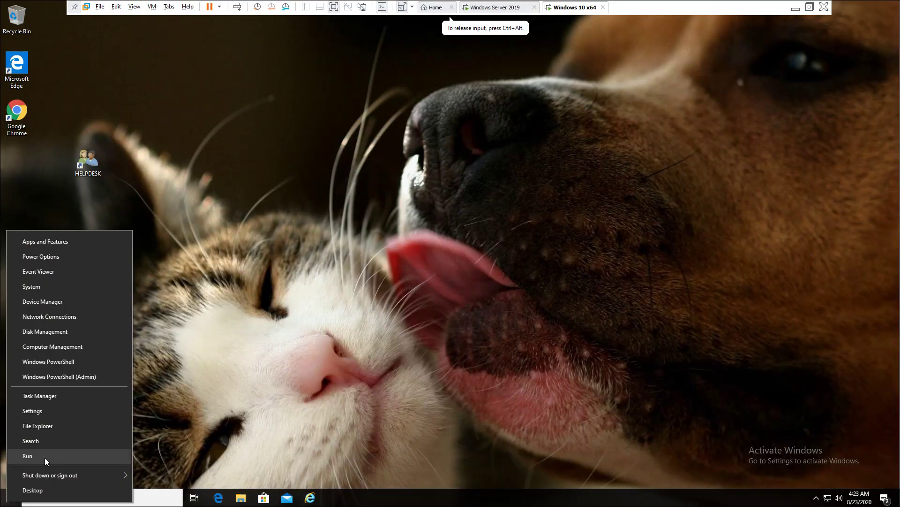
{"action": "left_click", "coordinate": [44, 457]}
{"action": "key", "text": "Return"}
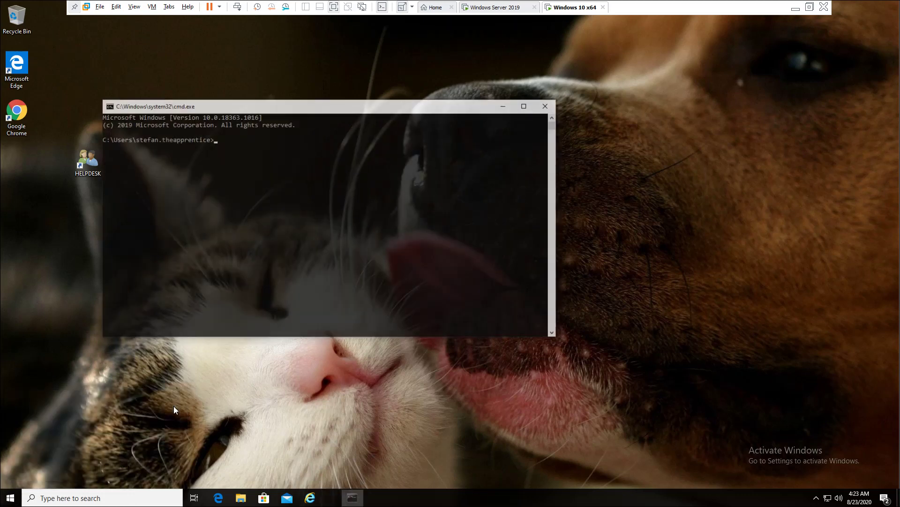
{"action": "type", "text": "gpup"}
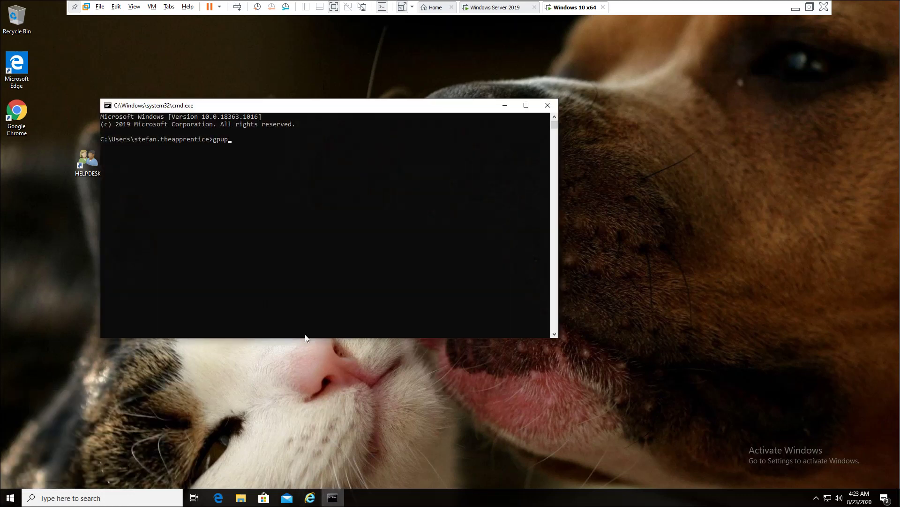
{"action": "type", "text": "date /force"}
{"action": "key", "text": "Return"}
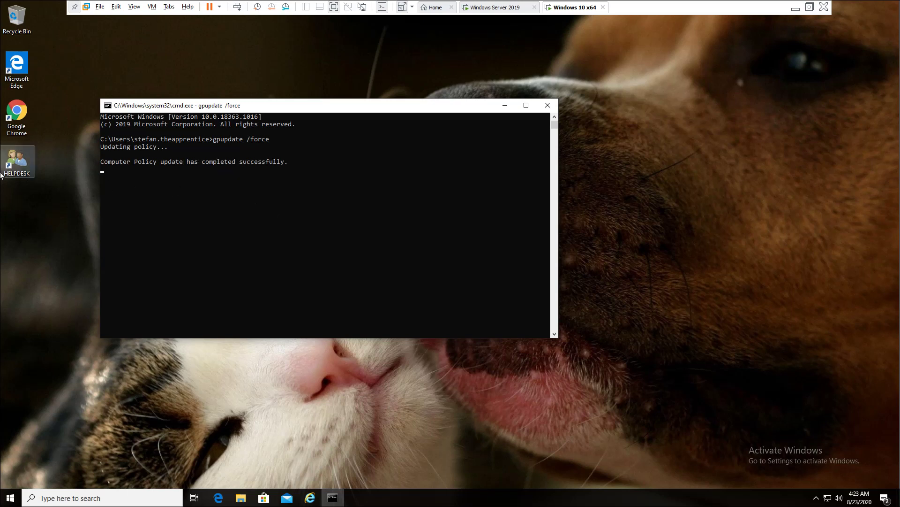
- Close Command Prompt, confirm HELPDESK opens jitbit.com in Chrome, then close Chrome
{"action": "left_click", "coordinate": [549, 105]}
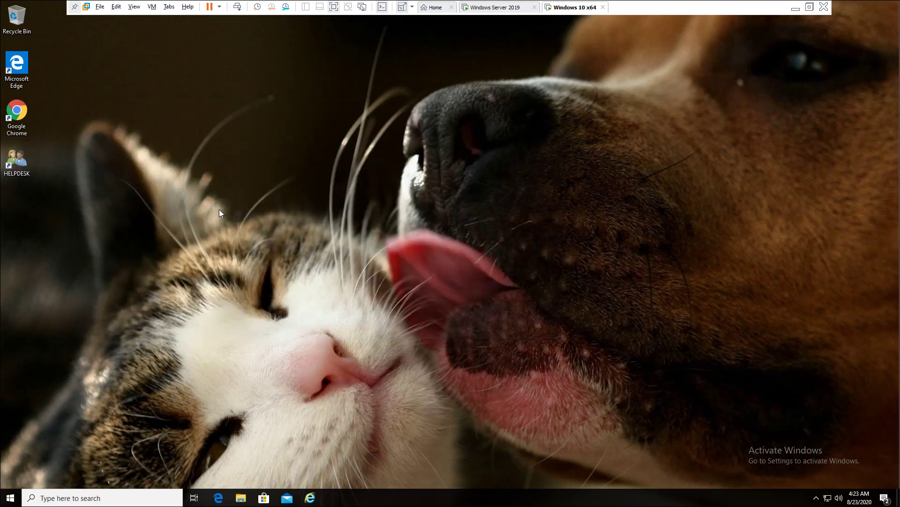
{"action": "double_click", "coordinate": [13, 161]}
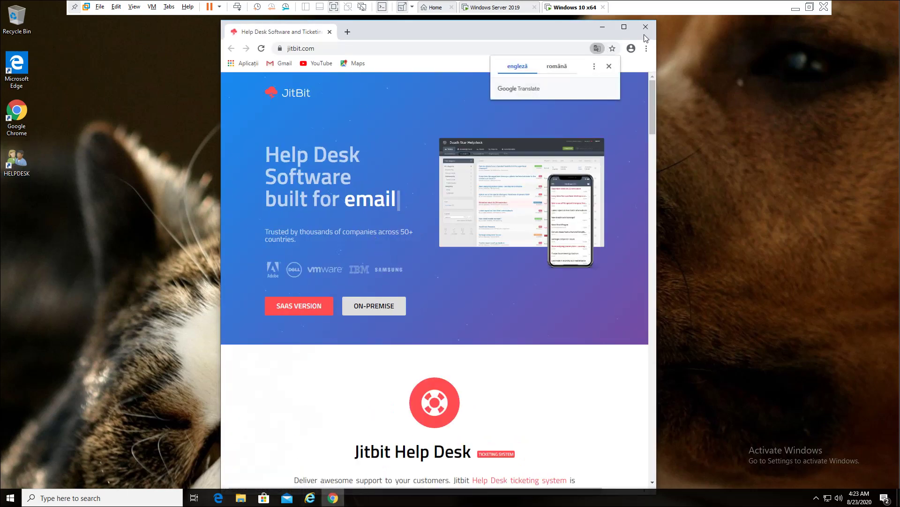
{"action": "left_click", "coordinate": [646, 26]}
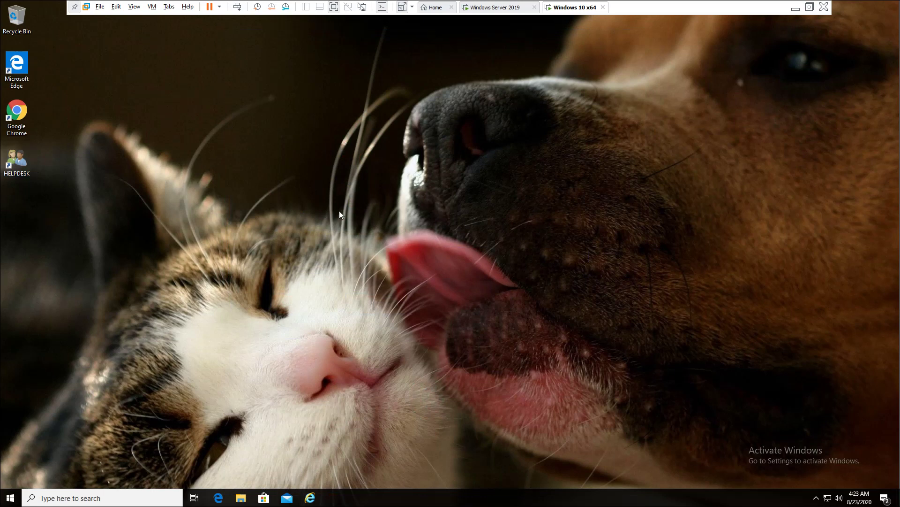
- Refresh the Windows 10 desktop icons and return to the Windows Server 2019 VM
{"action": "left_click_drag", "start_coordinate": [382, 212], "coordinate": [455, 274]}
{"action": "left_click_drag", "start_coordinate": [82, 193], "coordinate": [79, 197]}
{"action": "left_click", "coordinate": [181, 196]}
{"action": "left_click_drag", "start_coordinate": [200, 140], "coordinate": [360, 246]}
{"action": "right_click", "coordinate": [249, 135]}
{"action": "left_click", "coordinate": [289, 162]}
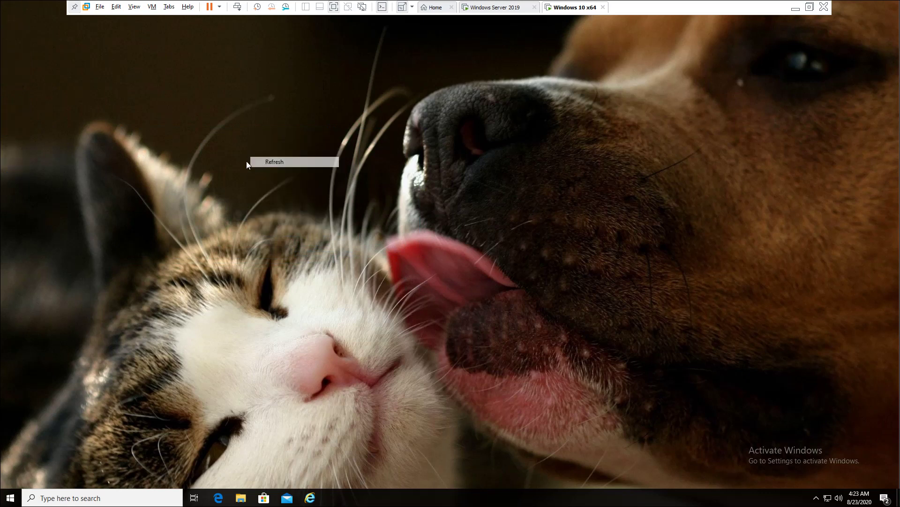
{"action": "left_click_drag", "start_coordinate": [137, 158], "coordinate": [9, 217]}
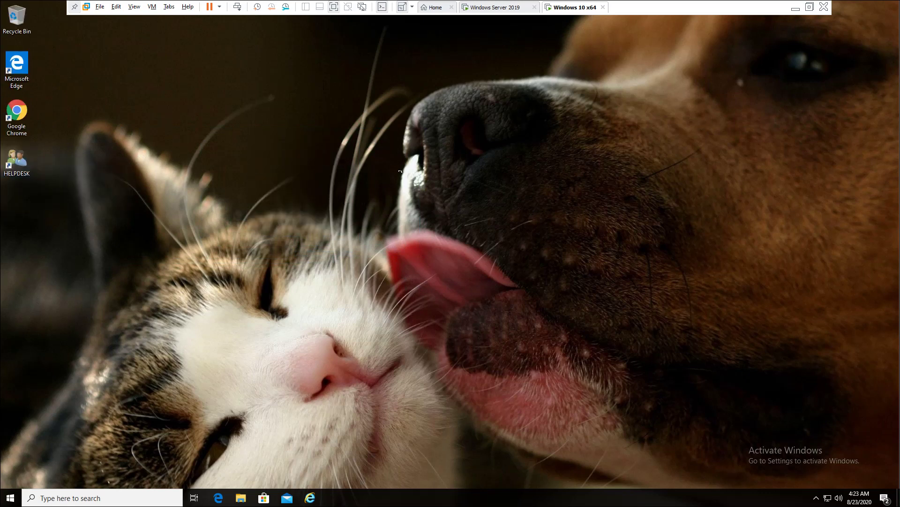
{"action": "key", "text": "ctrl+shift+Tab"}
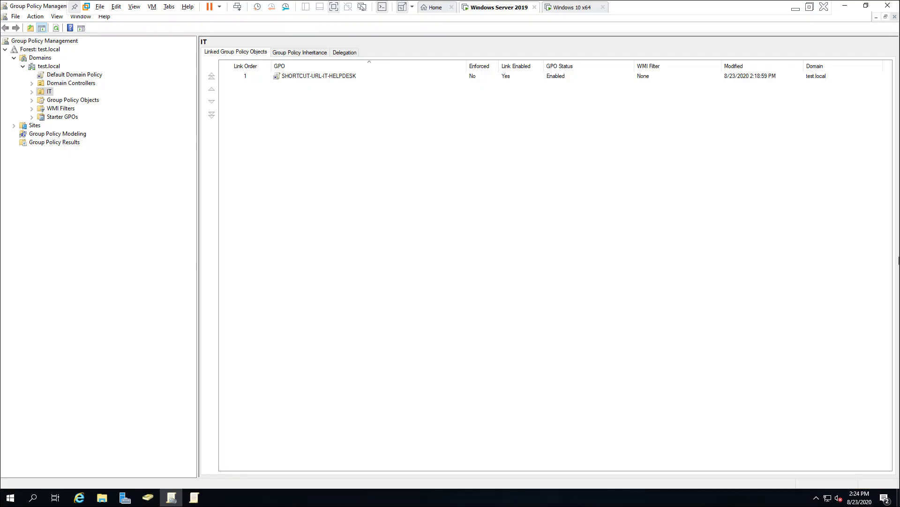